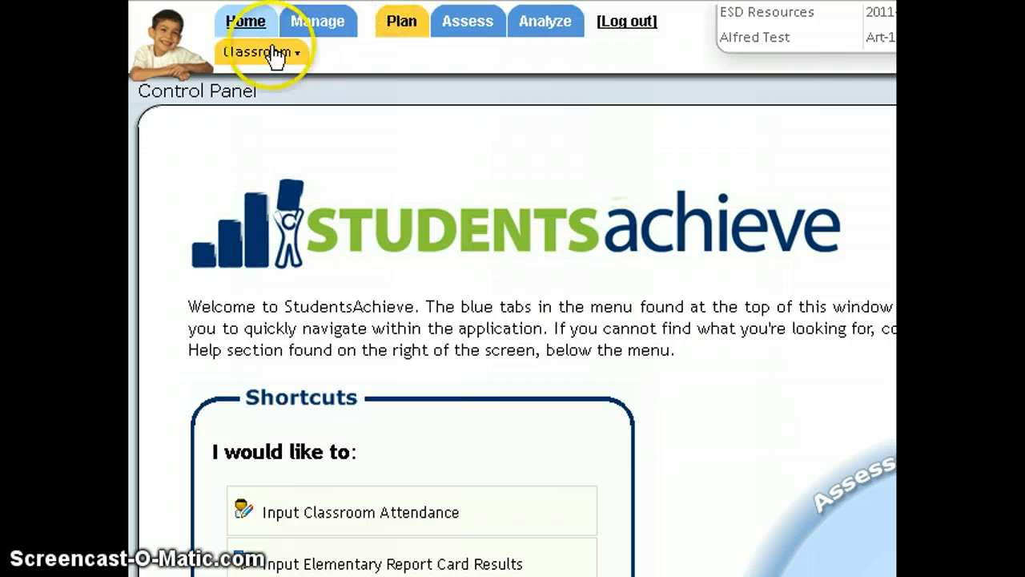
Step: Open the planning page for classroom assignments
{"action": "left_click", "coordinate": [248, 99]}
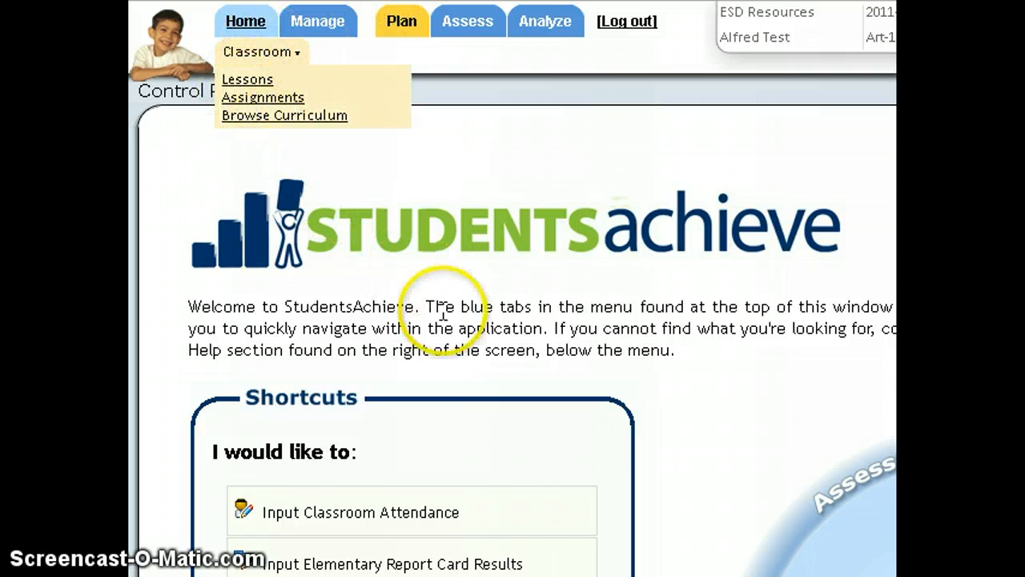
{"action": "scroll", "coordinate": [707, 418], "scroll_direction": "down", "scroll_amount": 5}
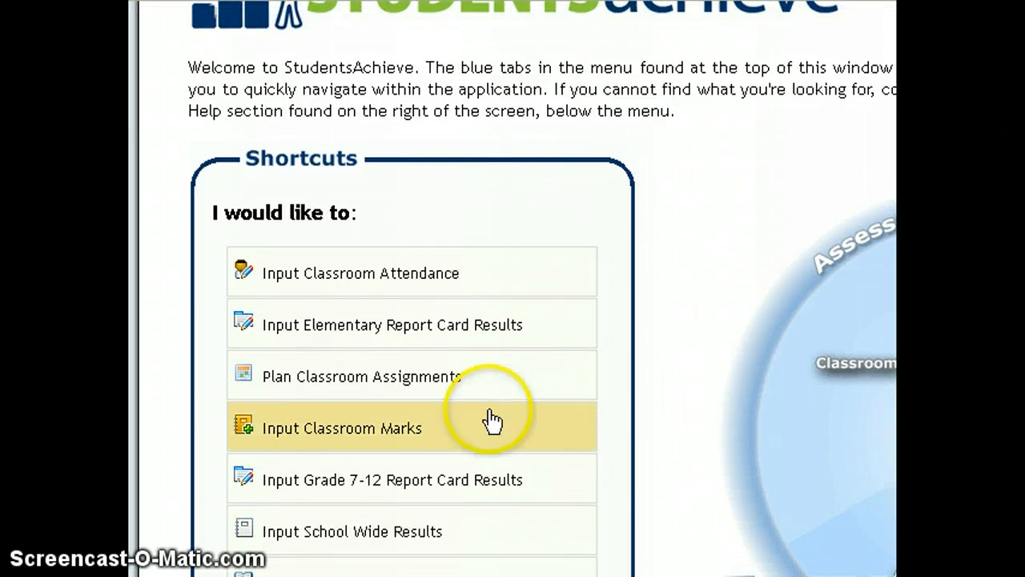
{"action": "left_click", "coordinate": [392, 389]}
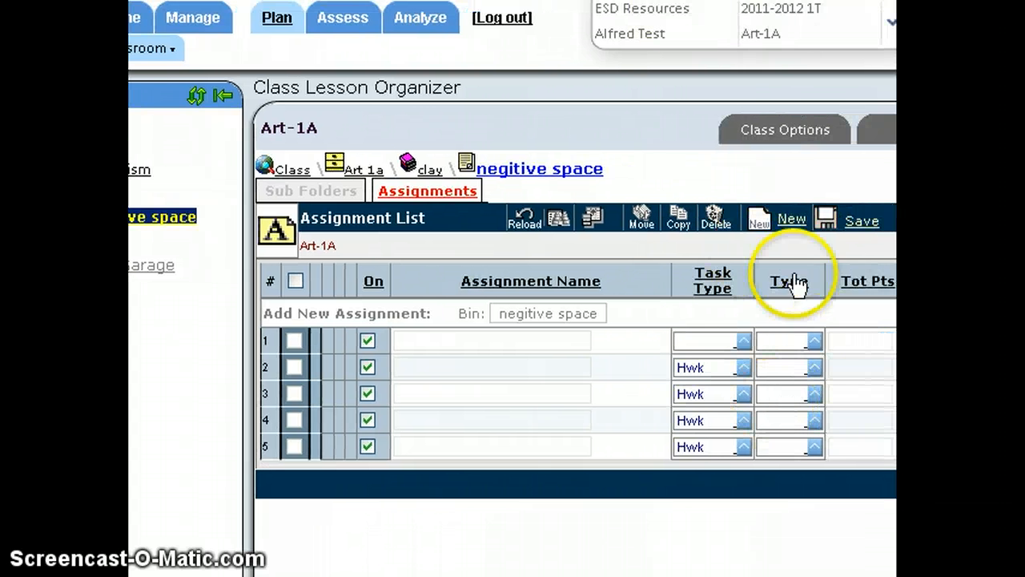
Step: Start a new assignment in negitive space named "clay sculpture", with task type Inclass Assignment and 15 total points
{"action": "left_click", "coordinate": [791, 225]}
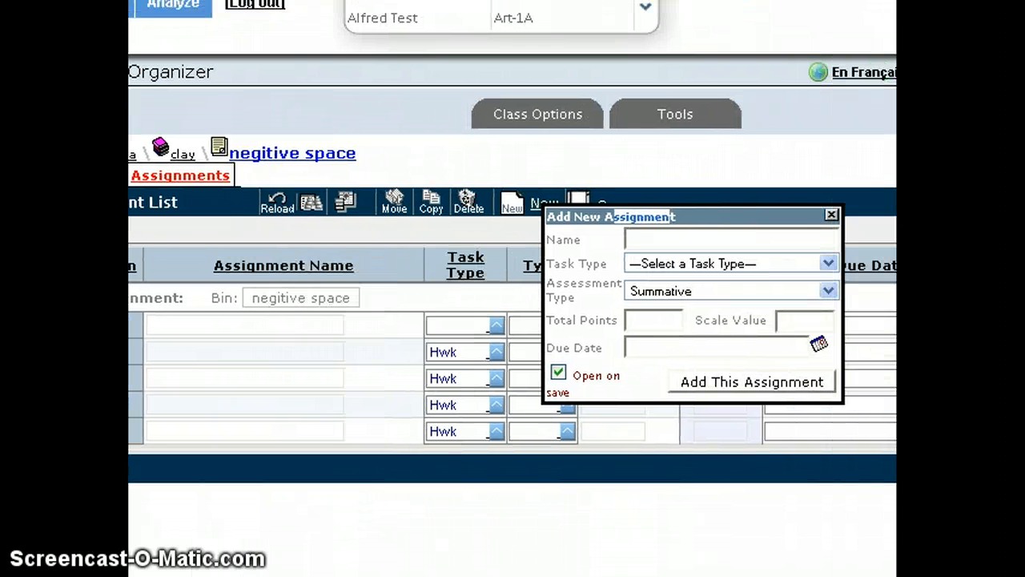
{"action": "left_click", "coordinate": [723, 239]}
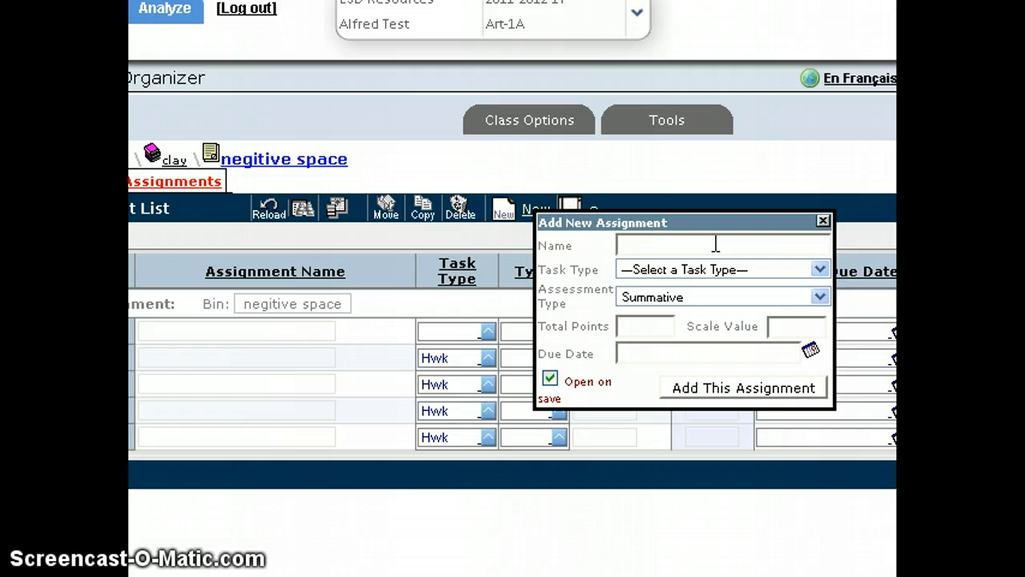
{"action": "type", "text": "clay sculpture"}
{"action": "left_click", "coordinate": [818, 271]}
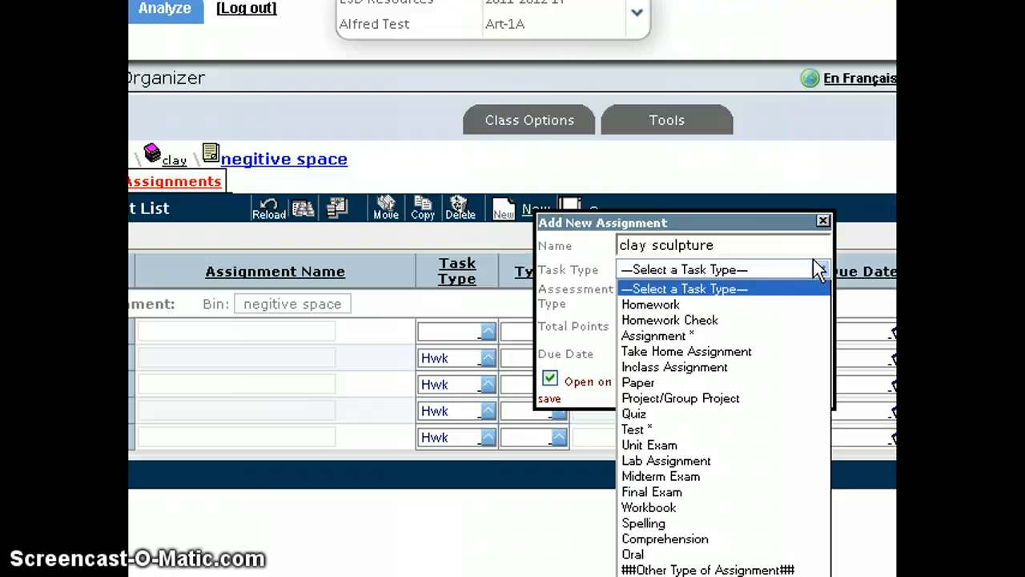
{"action": "left_click", "coordinate": [755, 367]}
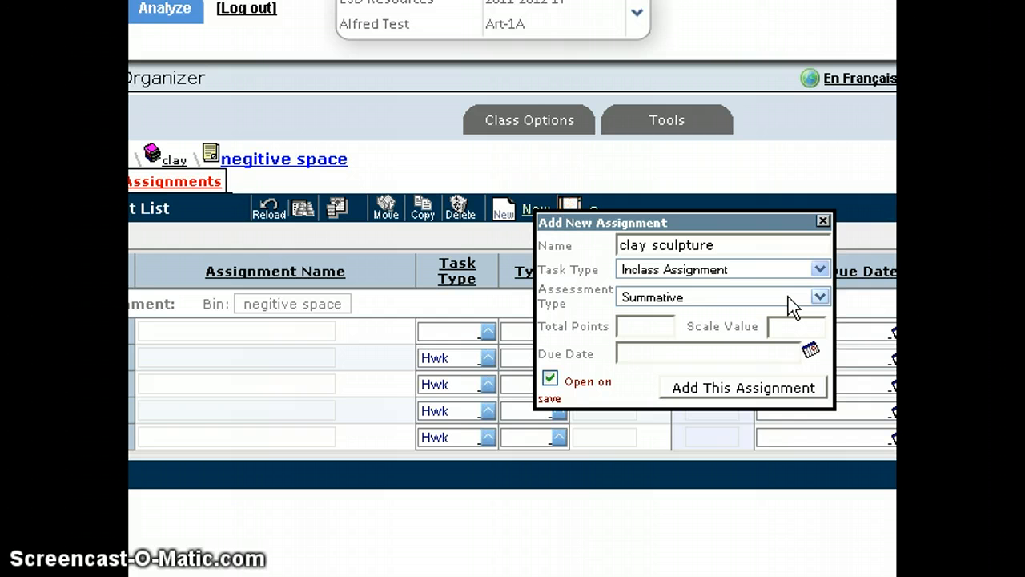
{"action": "left_click", "coordinate": [649, 324]}
{"action": "type", "text": "15"}
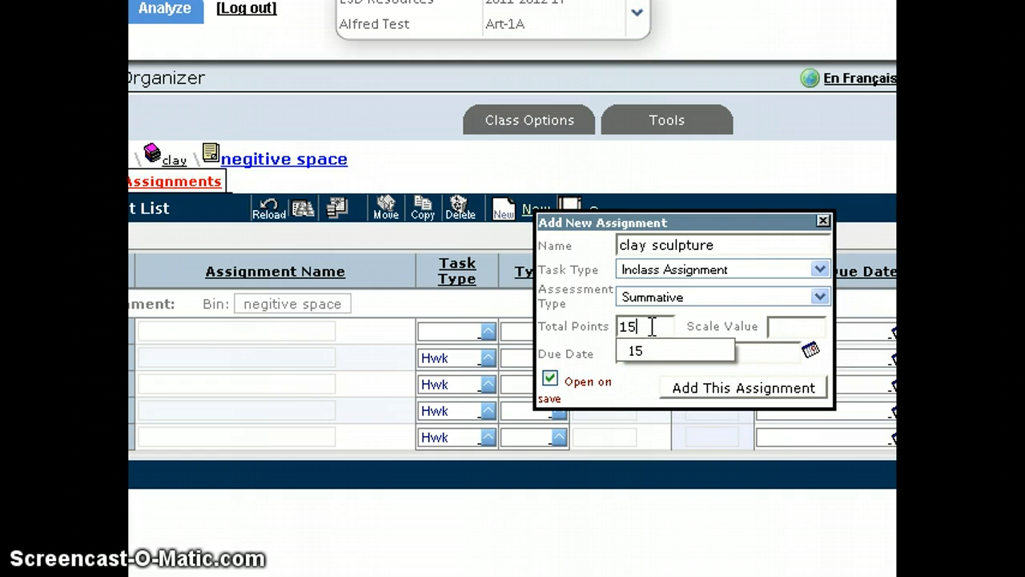
{"action": "left_click_drag", "start_coordinate": [728, 314], "coordinate": [799, 315]}
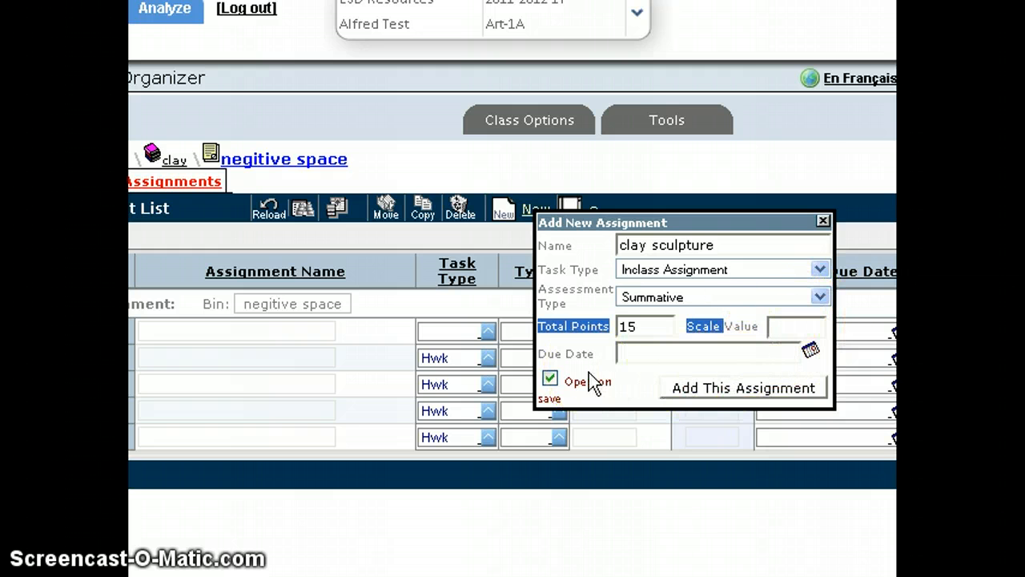
{"action": "left_click", "coordinate": [644, 371]}
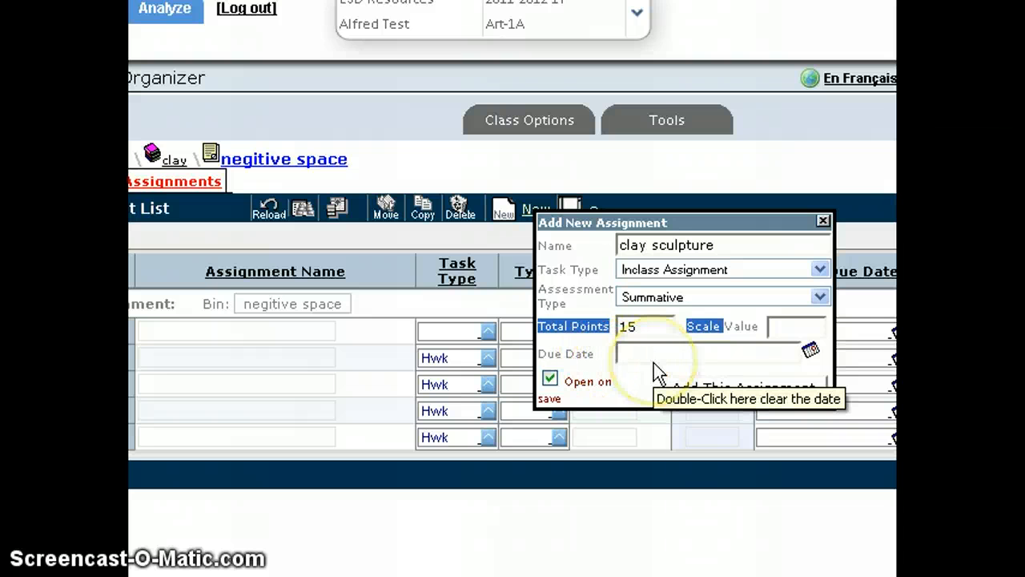
Step: Set the due date to Tue, Jun-26-2012 at 08:30 AM and add the assignment
{"action": "left_click", "coordinate": [811, 350]}
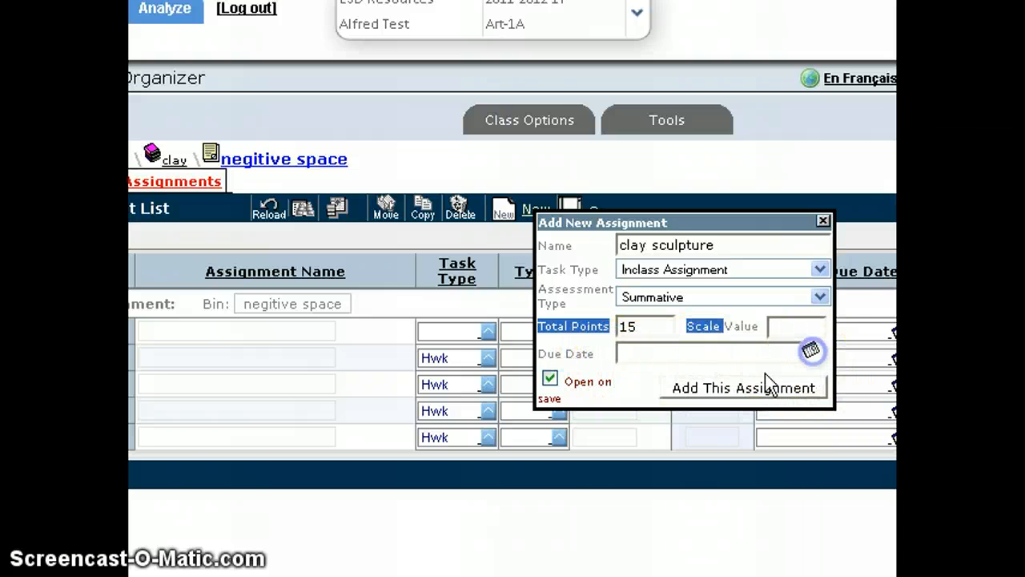
{"action": "left_click_drag", "start_coordinate": [694, 369], "coordinate": [596, 125]}
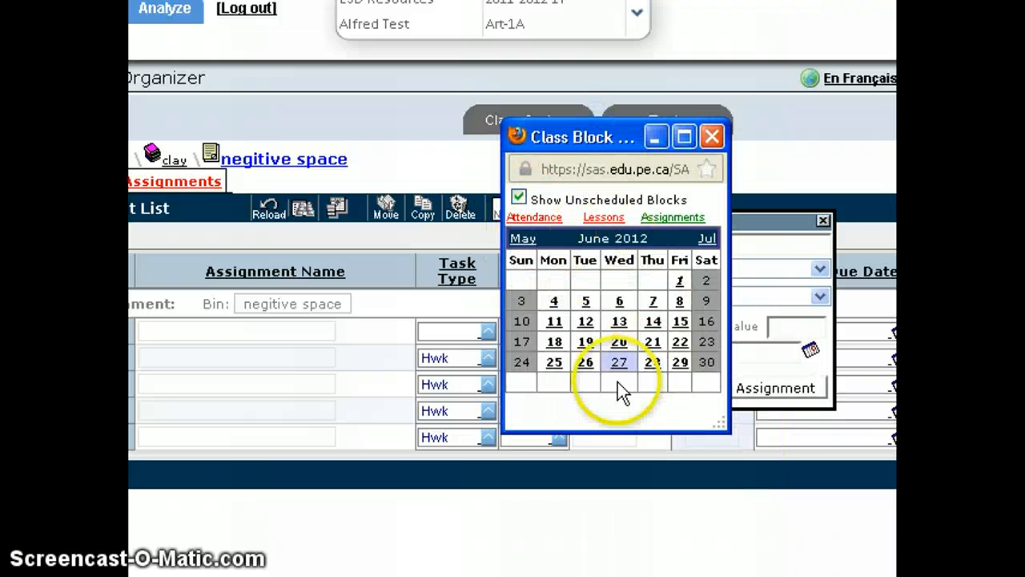
{"action": "left_click", "coordinate": [586, 362]}
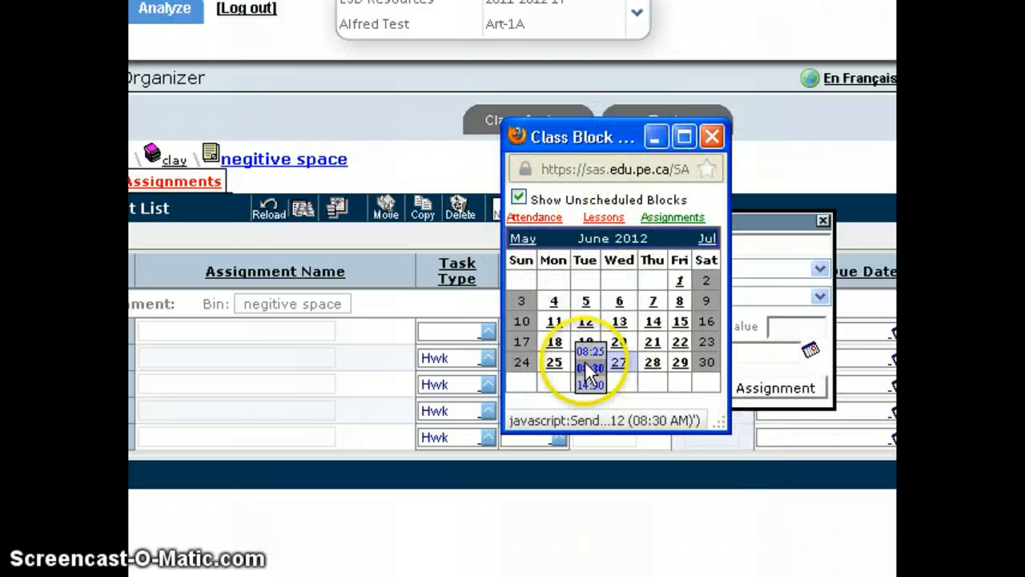
{"action": "left_click", "coordinate": [585, 367]}
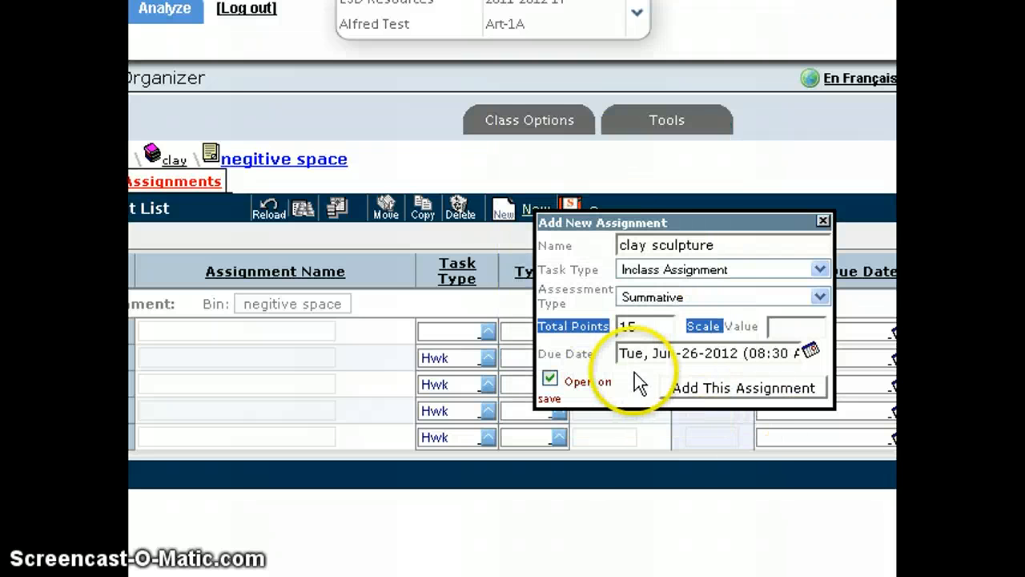
{"action": "left_click", "coordinate": [768, 387]}
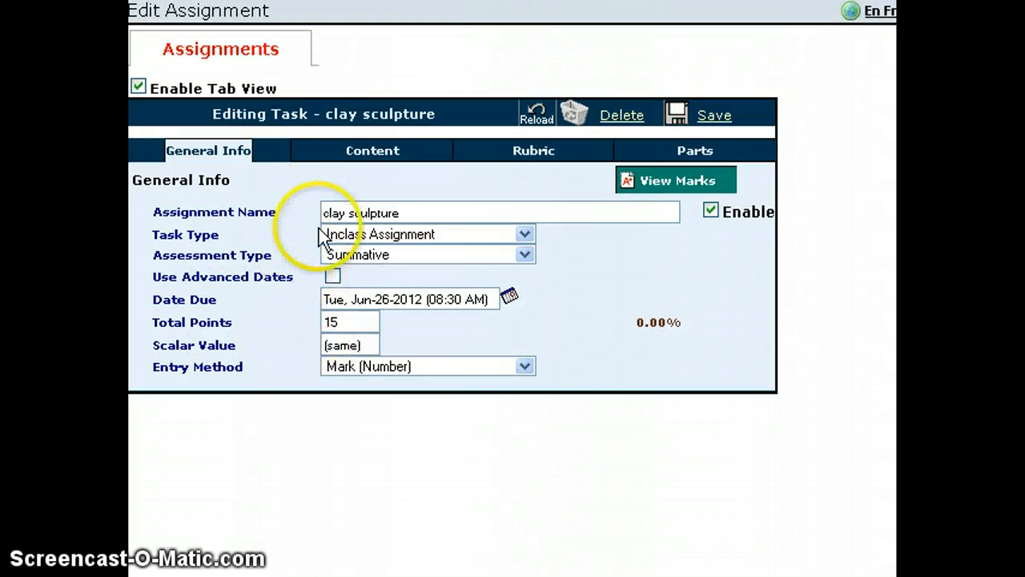
Step: Examine the assignment's content section and the local file and web link attachment forms, without attaching anything
{"action": "left_click", "coordinate": [369, 154]}
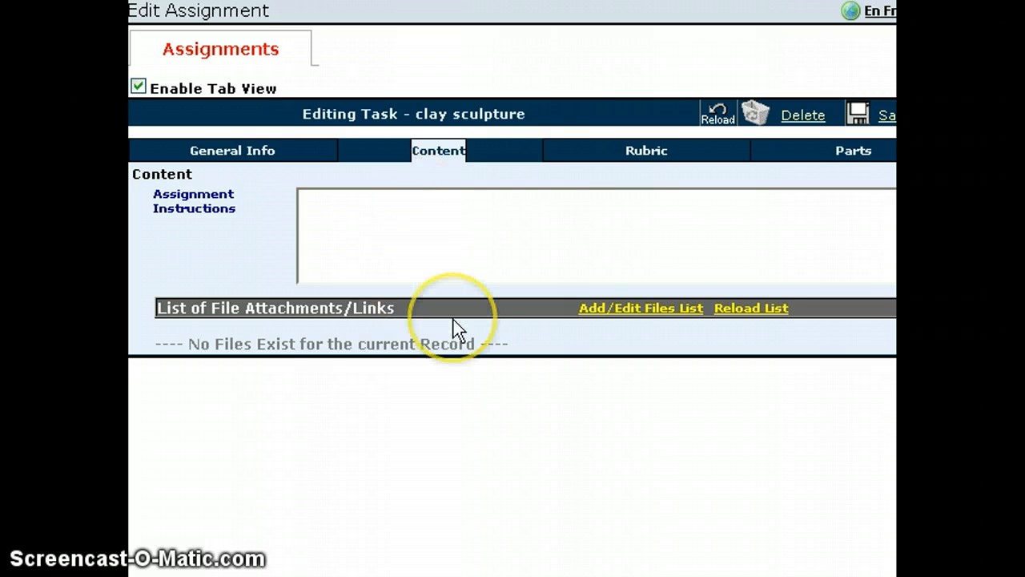
{"action": "left_click", "coordinate": [647, 309]}
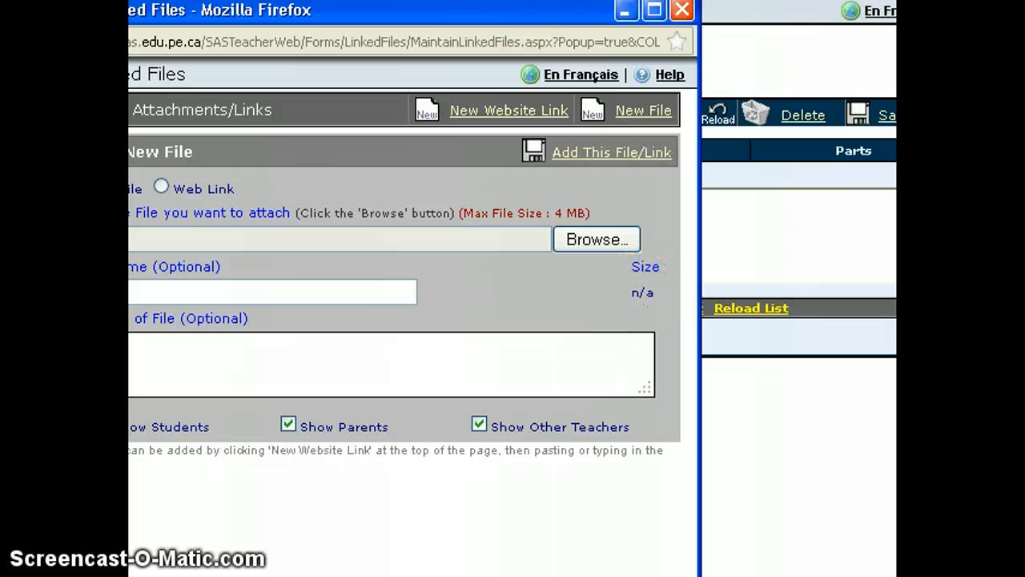
{"action": "left_click_drag", "start_coordinate": [476, 18], "coordinate": [613, 23]}
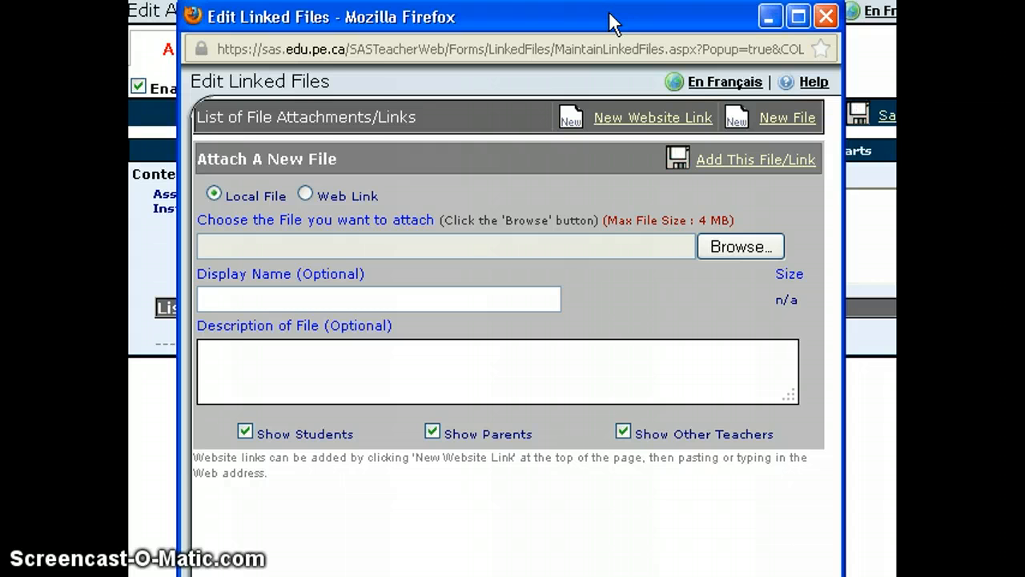
{"action": "left_click", "coordinate": [305, 194]}
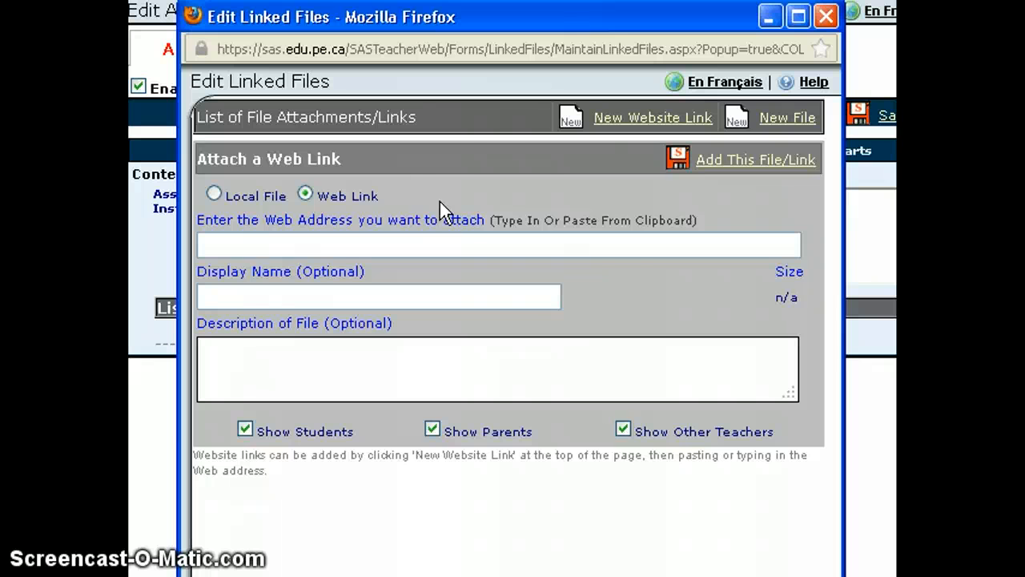
{"action": "left_click", "coordinate": [508, 187]}
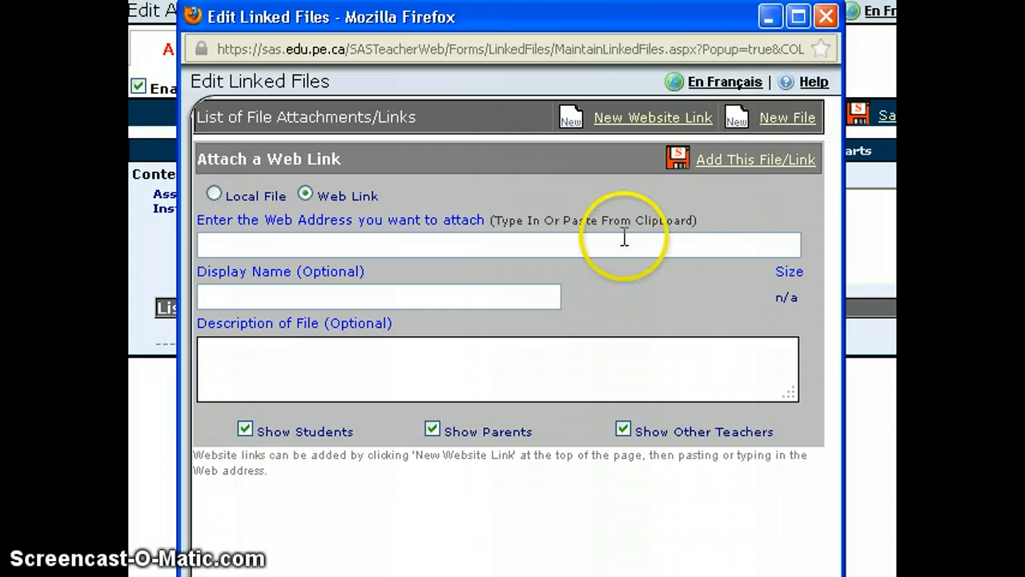
{"action": "left_click", "coordinate": [828, 17]}
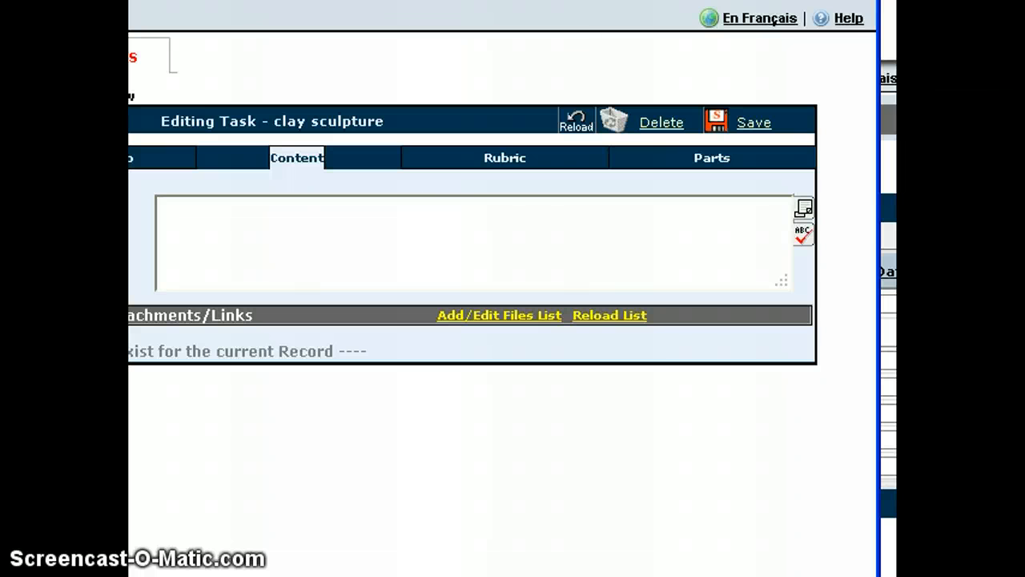
Step: View the assignment's rubric section and the form for adding a new rubric, closing it without creating one
{"action": "left_click", "coordinate": [503, 158]}
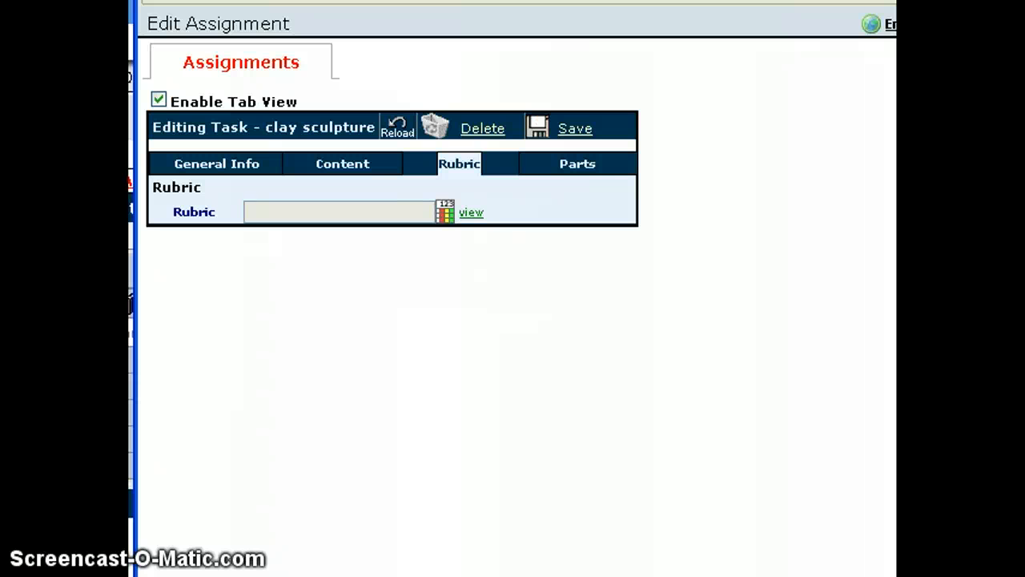
{"action": "left_click", "coordinate": [446, 211]}
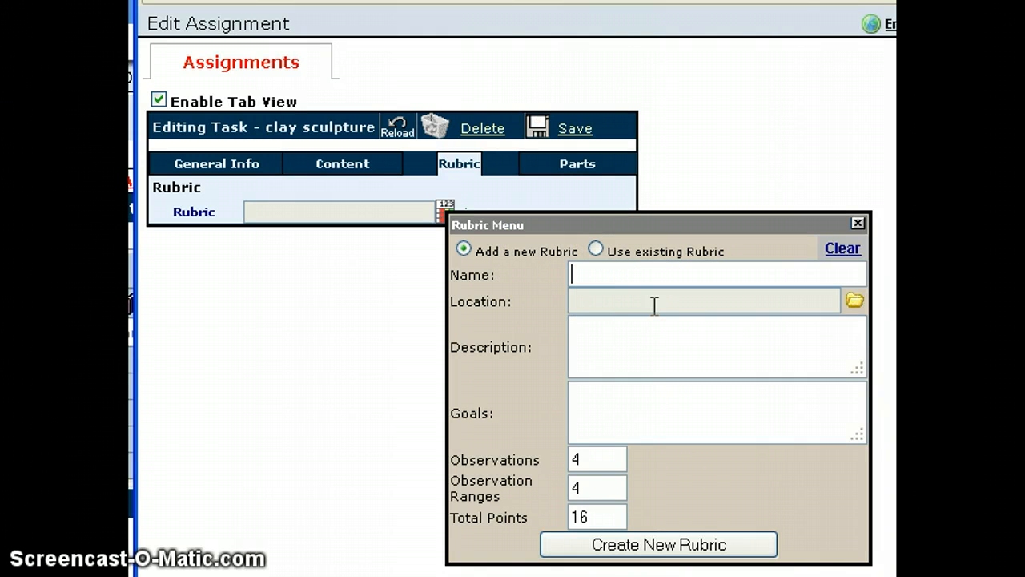
{"action": "left_click", "coordinate": [858, 223]}
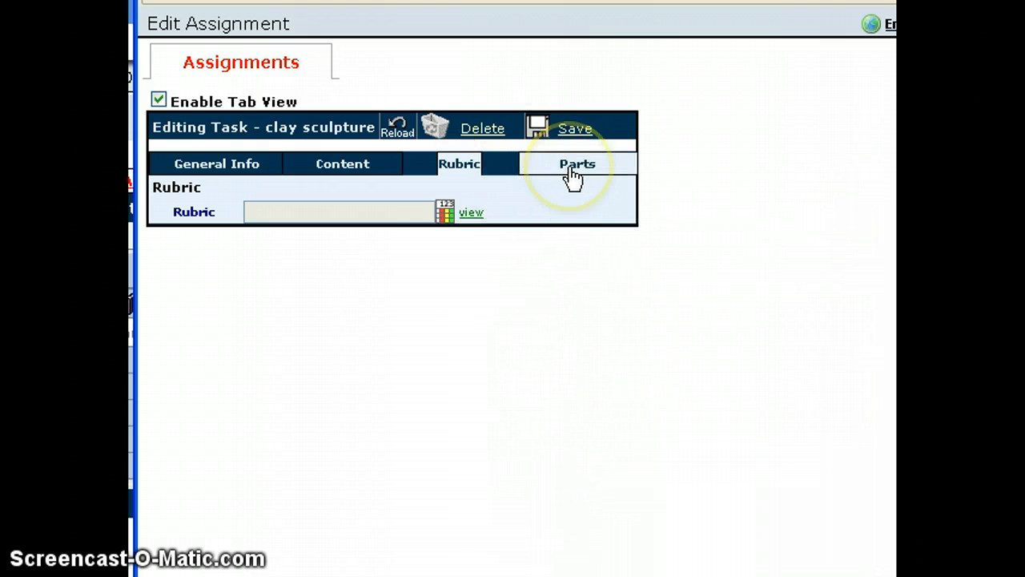
Step: Set the entry method of the first row in the clay sculpture part list to Mark (Number)
{"action": "left_click", "coordinate": [573, 165]}
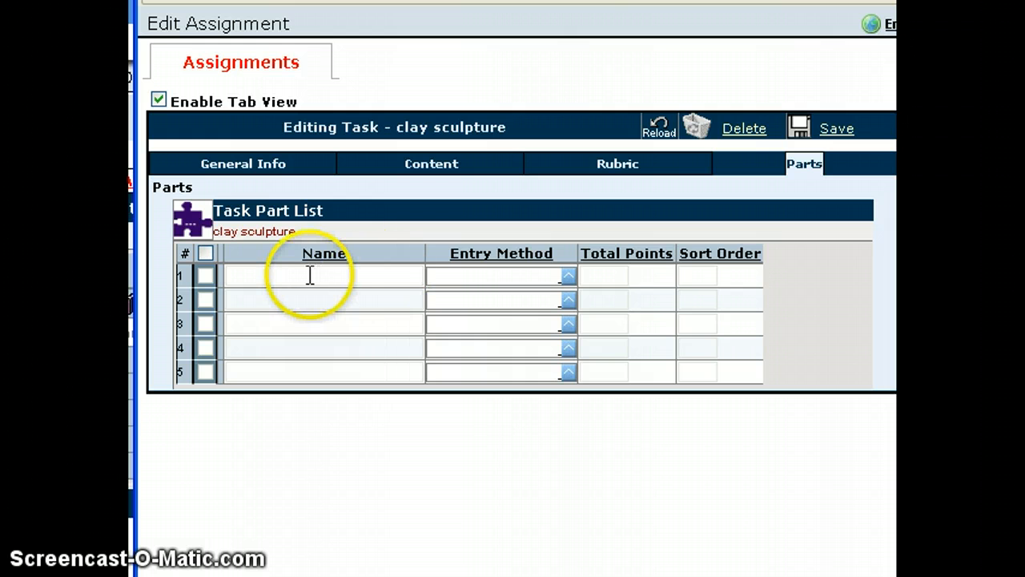
{"action": "left_click", "coordinate": [362, 275]}
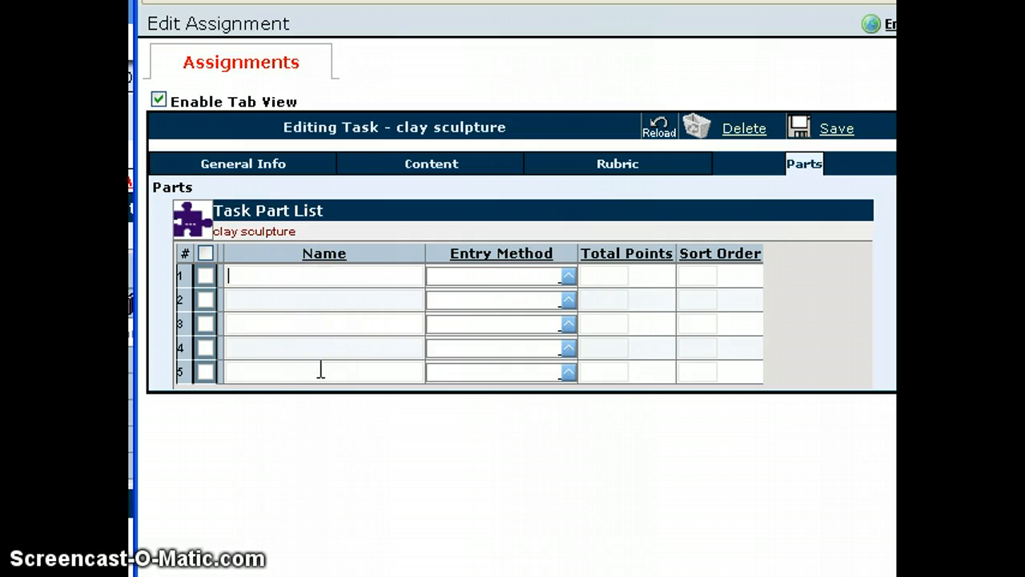
{"action": "left_click", "coordinate": [568, 276]}
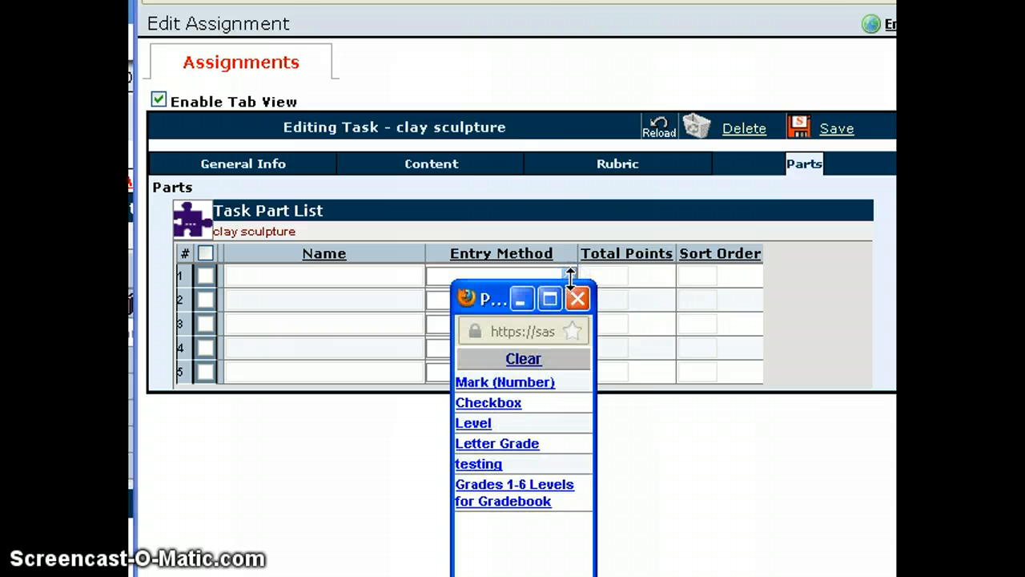
{"action": "left_click", "coordinate": [519, 385]}
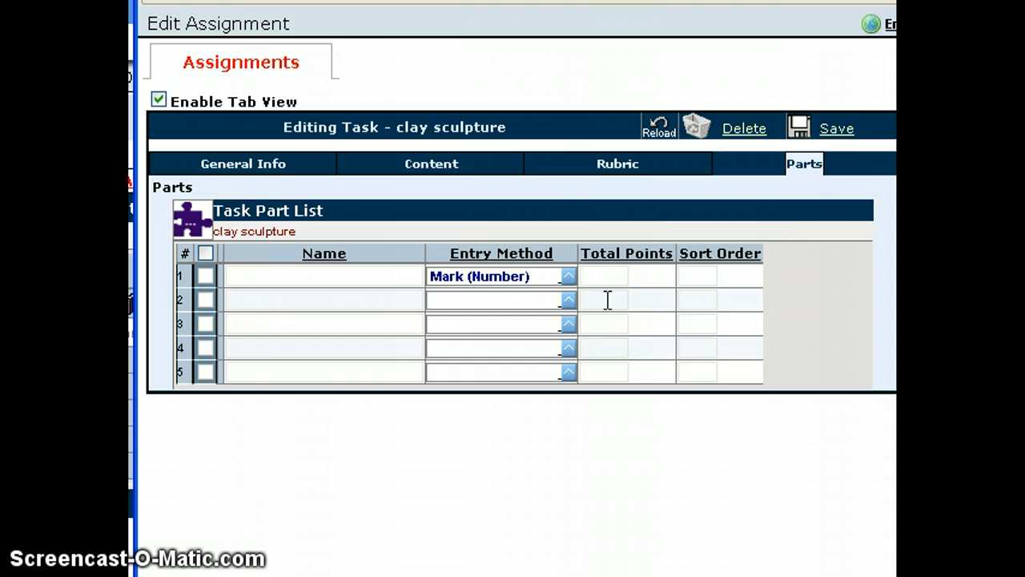
Step: Clear the entry method selection of the first task part and confirm the removal
{"action": "left_click", "coordinate": [568, 300]}
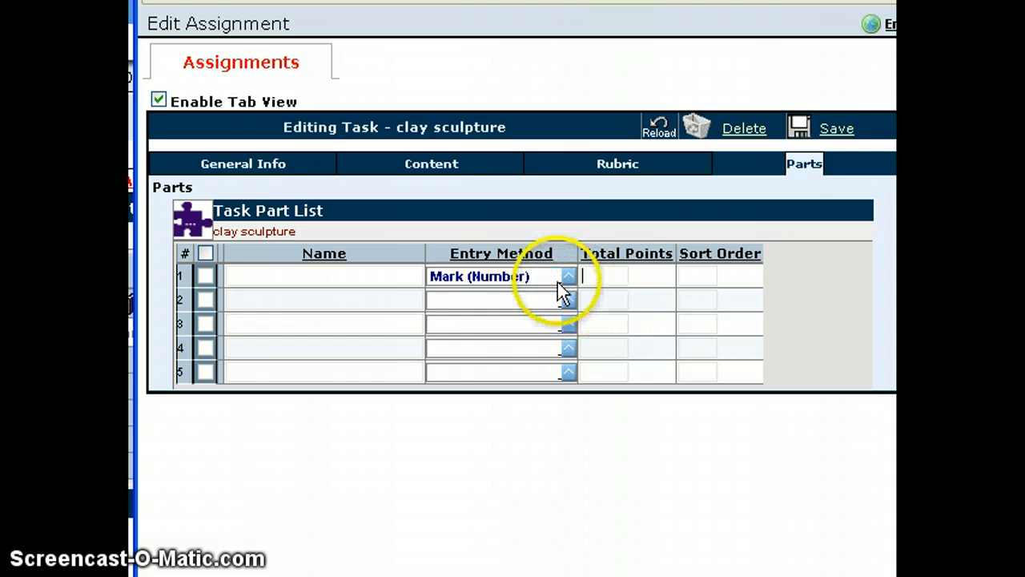
{"action": "left_click", "coordinate": [522, 353]}
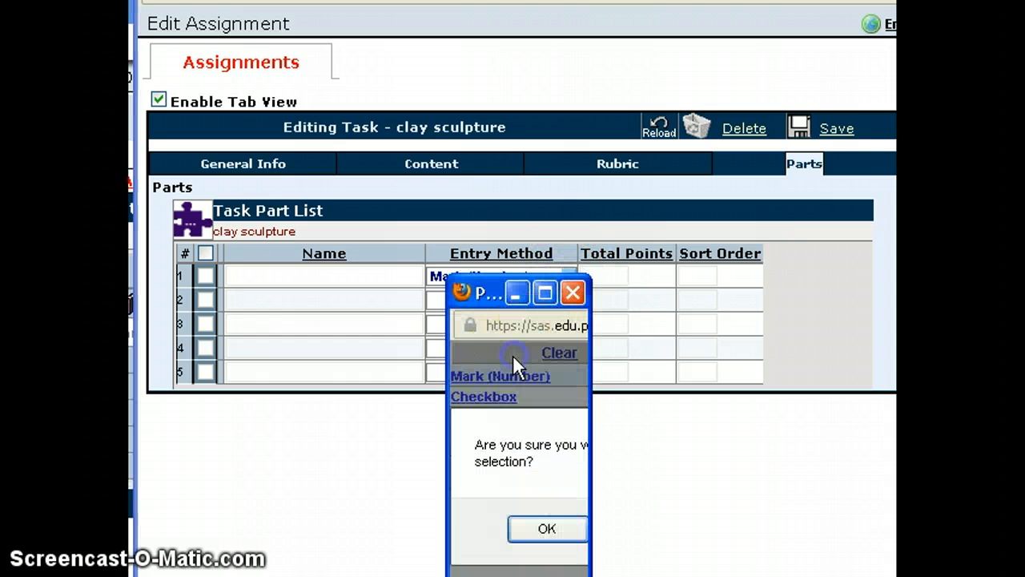
{"action": "left_click", "coordinate": [490, 460]}
{"action": "left_click", "coordinate": [533, 530]}
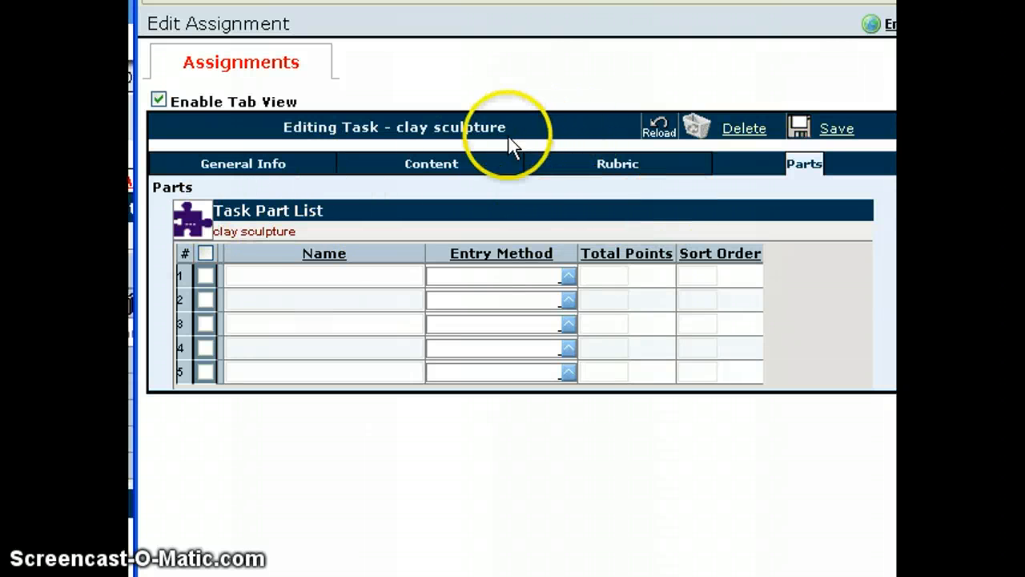
Step: Save the clay sculpture assignment and close its editing window
{"action": "left_click", "coordinate": [836, 131]}
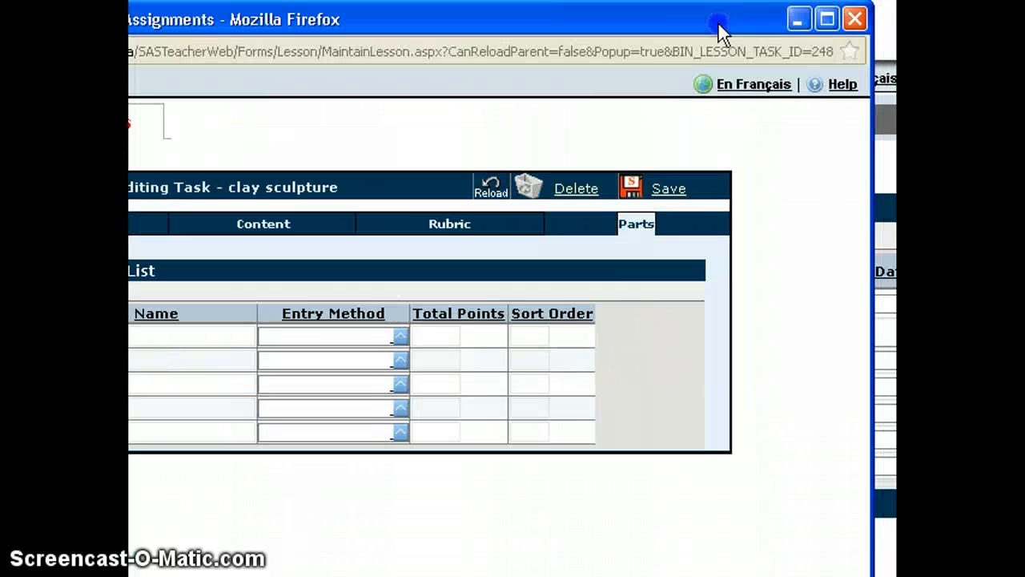
{"action": "left_click", "coordinate": [845, 32]}
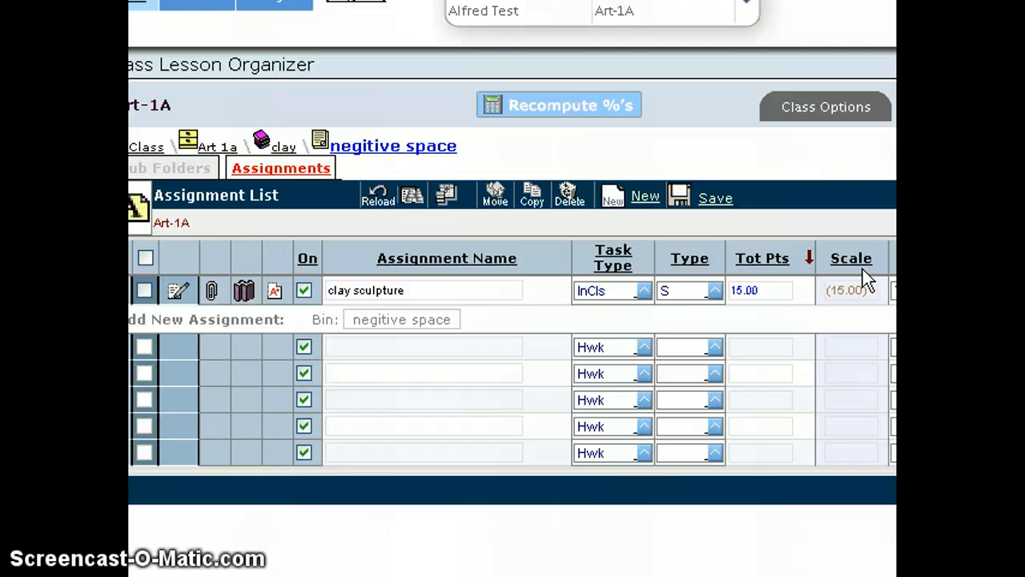
Step: Look at the assignment list's pop-up tool window and the options available for the class
{"action": "left_click", "coordinate": [448, 205]}
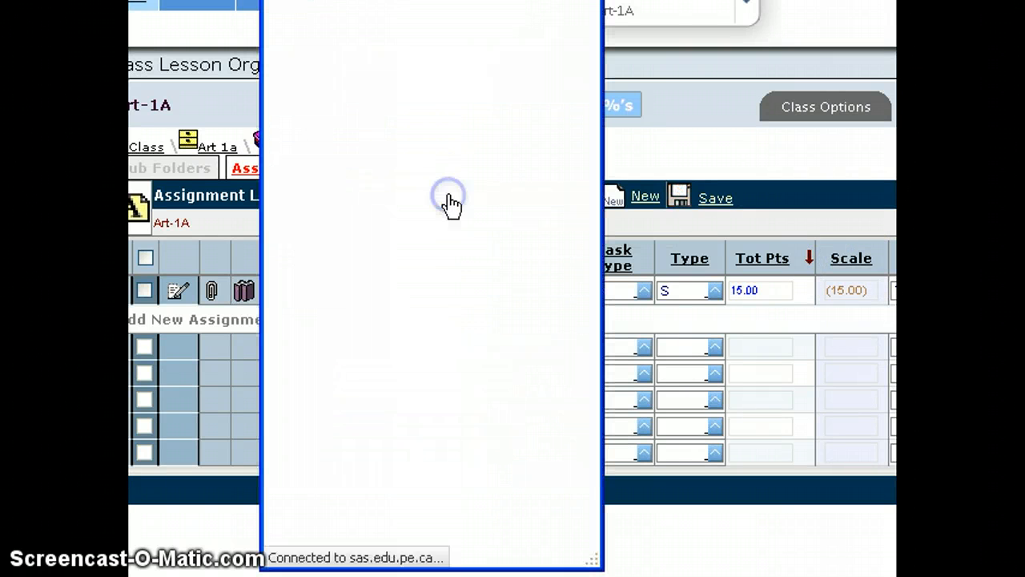
{"action": "left_click", "coordinate": [837, 108]}
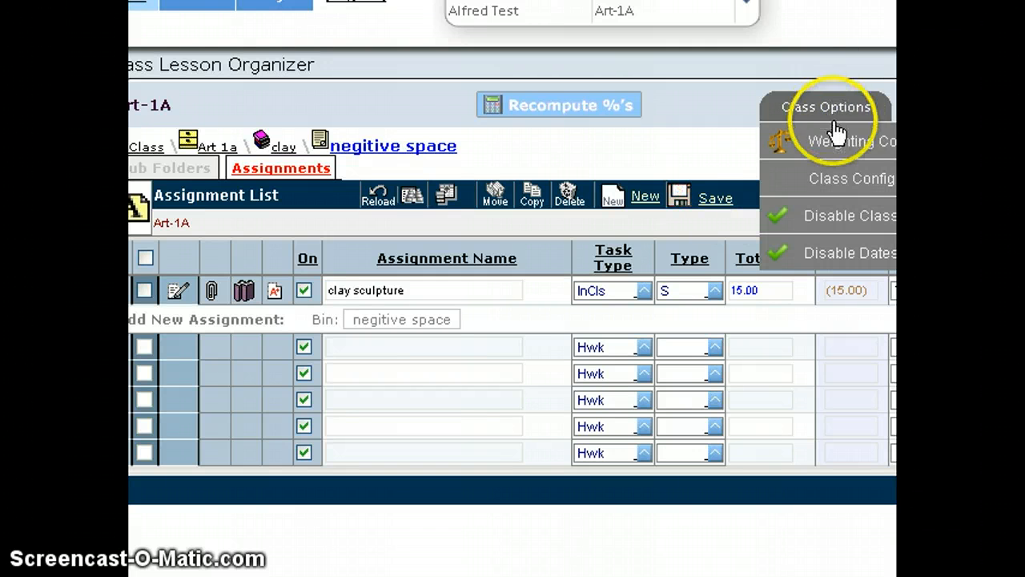
Step: Look over the class's weighting configuration and close its window
{"action": "left_click", "coordinate": [838, 150]}
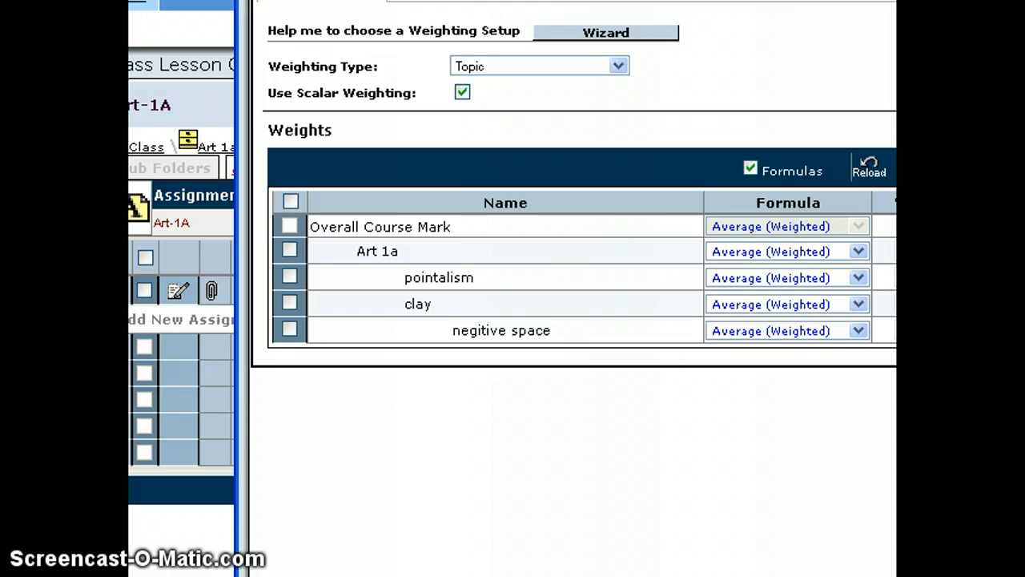
{"action": "key", "text": "alt+F4"}
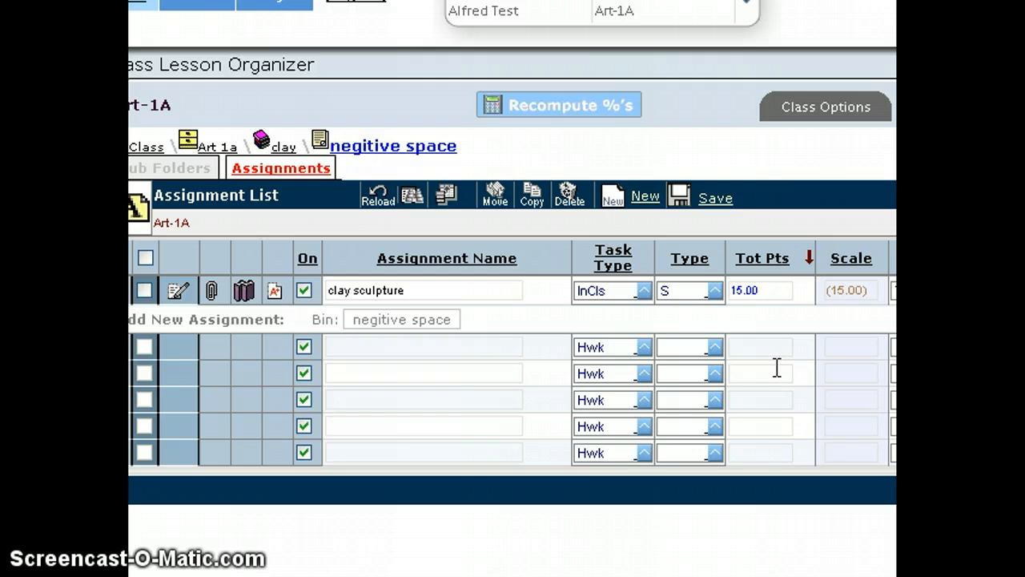
Step: Try a scale of 2 for the clay sculpture assignment and clear the value again
{"action": "left_click_drag", "start_coordinate": [874, 291], "coordinate": [819, 293]}
{"action": "type", "text": "2"}
{"action": "left_click_drag", "start_coordinate": [849, 294], "coordinate": [793, 289]}
{"action": "key", "text": "BackSpace"}
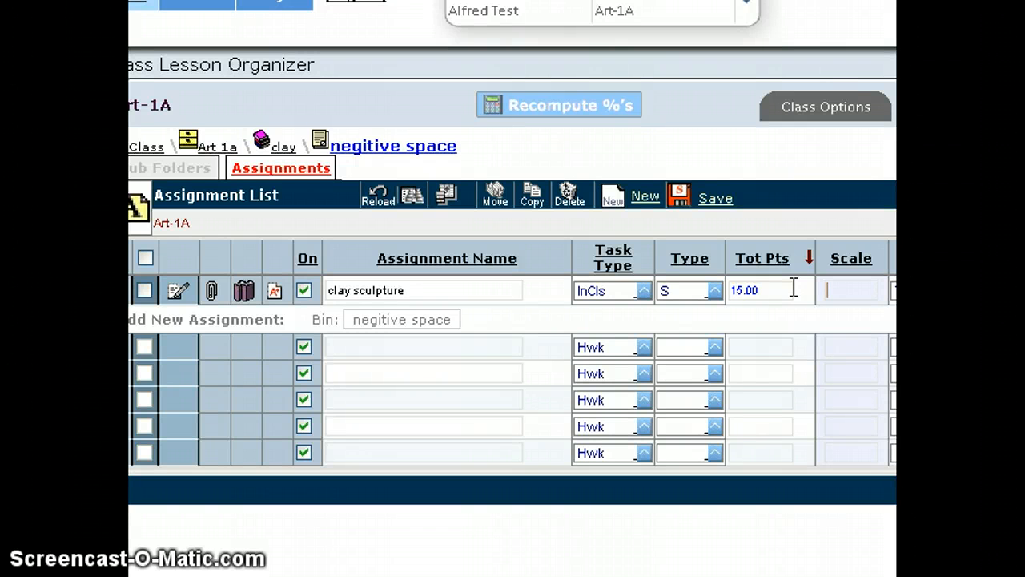
{"action": "left_click", "coordinate": [850, 293]}
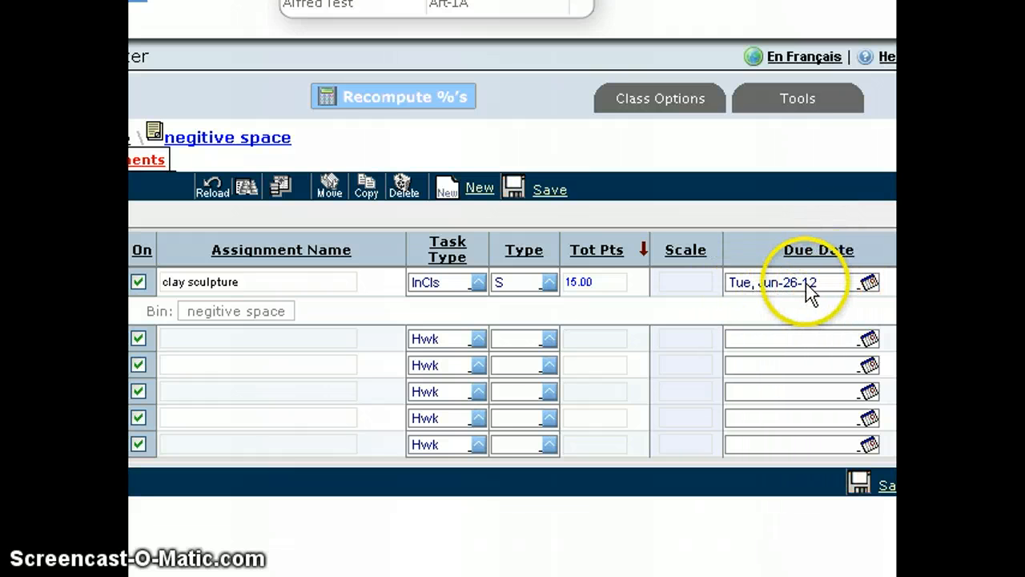
Step: Look at the due date calendar and the file attachment form of the clay sculpture assignment, closing each without changes
{"action": "left_click", "coordinate": [867, 285]}
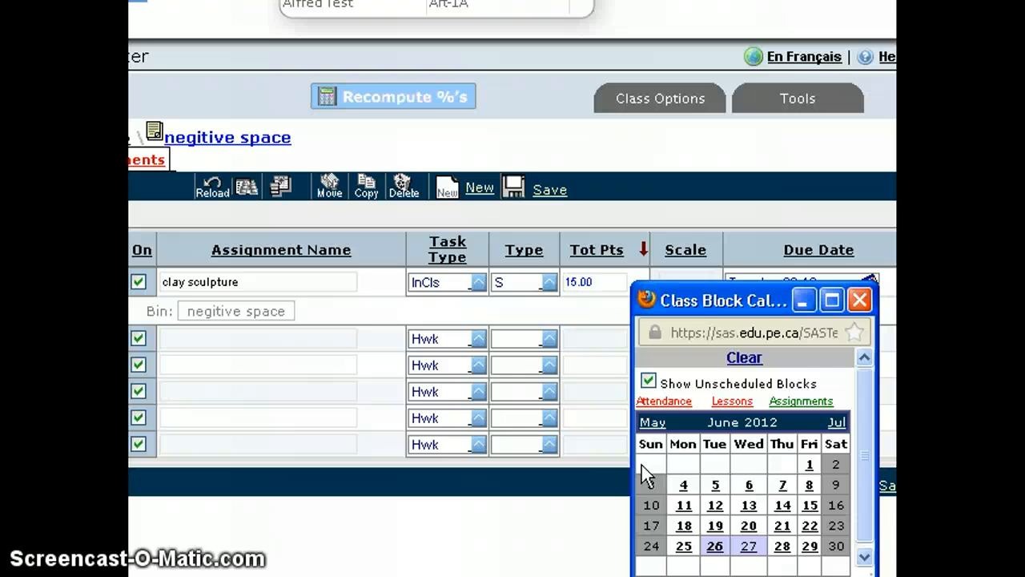
{"action": "left_click", "coordinate": [860, 301]}
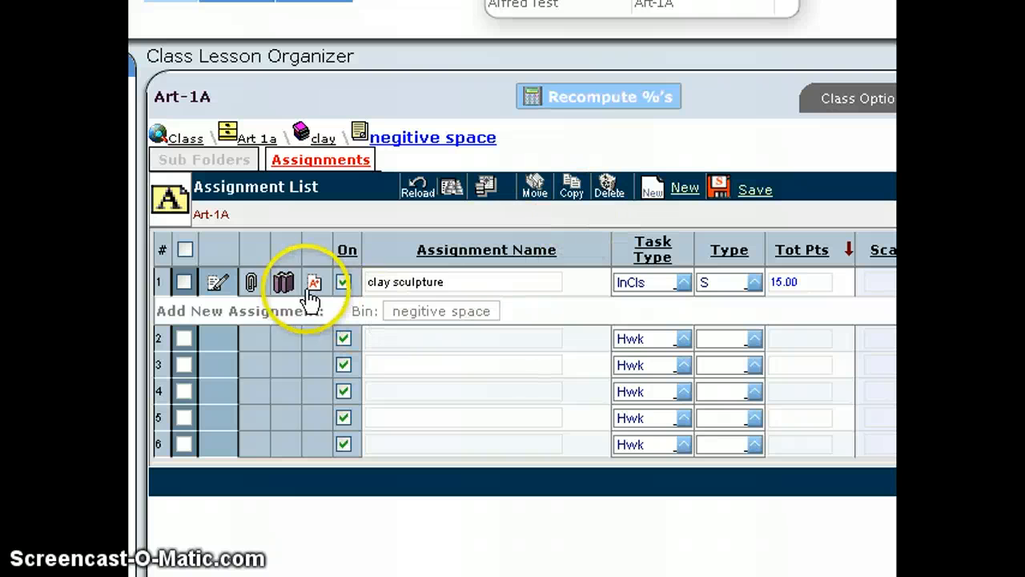
{"action": "left_click", "coordinate": [213, 288]}
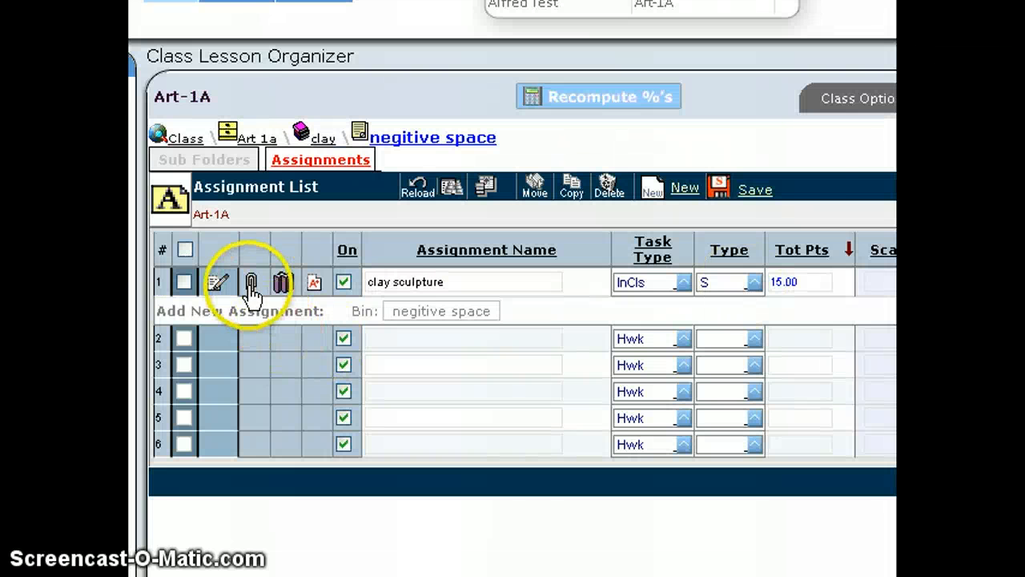
{"action": "left_click", "coordinate": [252, 285]}
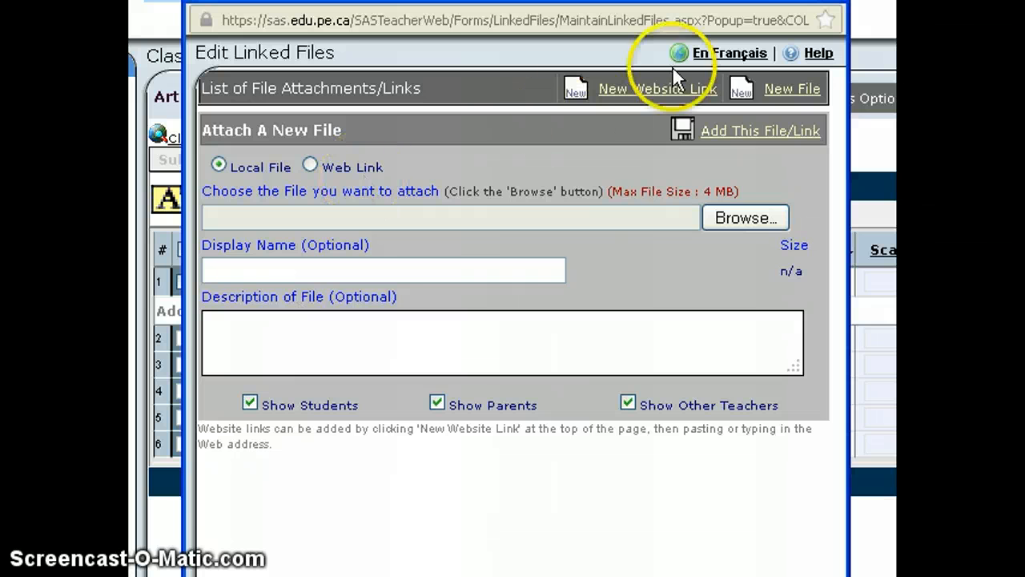
{"action": "left_click", "coordinate": [834, 2]}
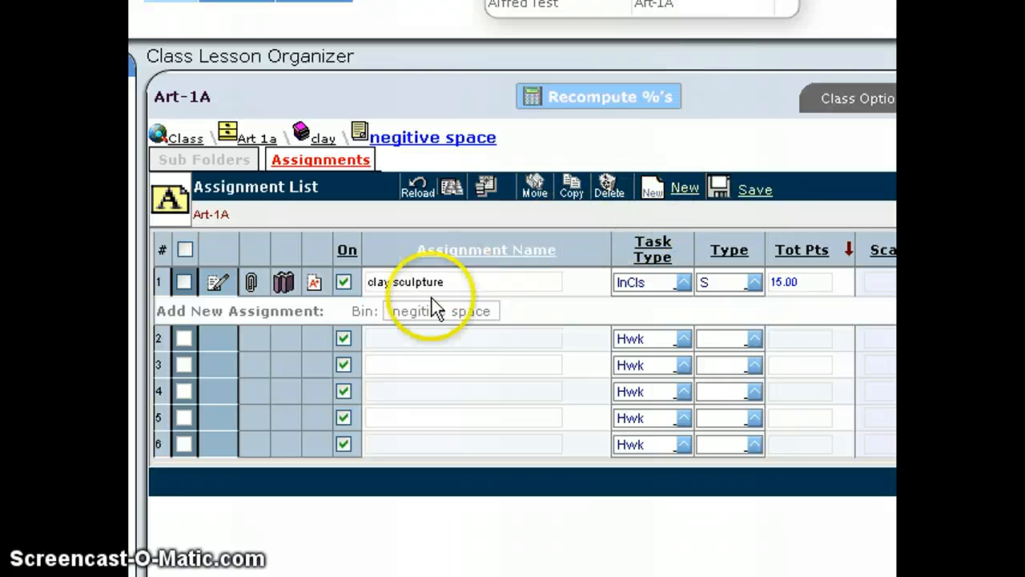
Step: Open marks entry for the clay sculpture assignment, then show and hide the fill-down row of its mark column
{"action": "left_click", "coordinate": [317, 289]}
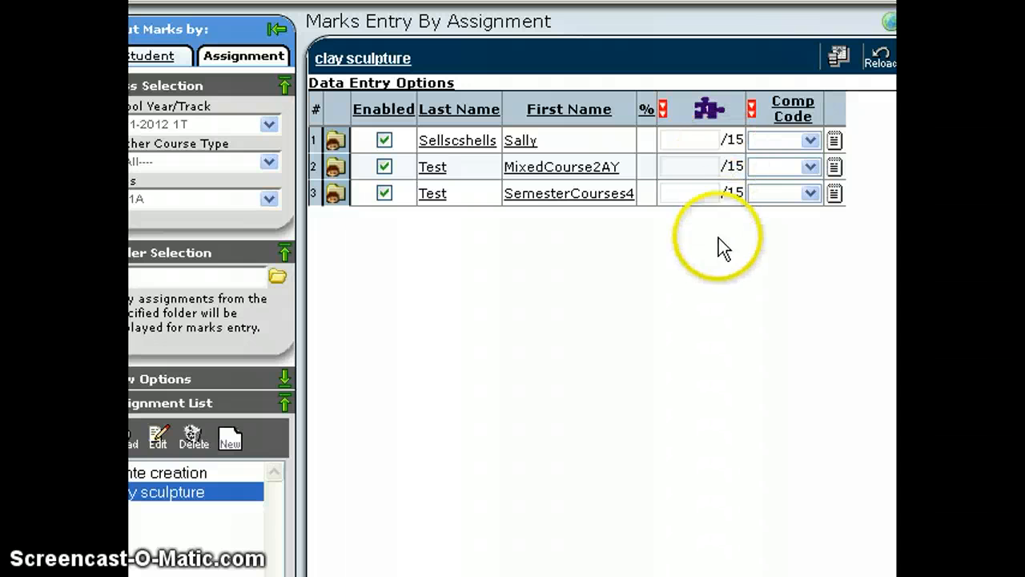
{"action": "left_click", "coordinate": [663, 110]}
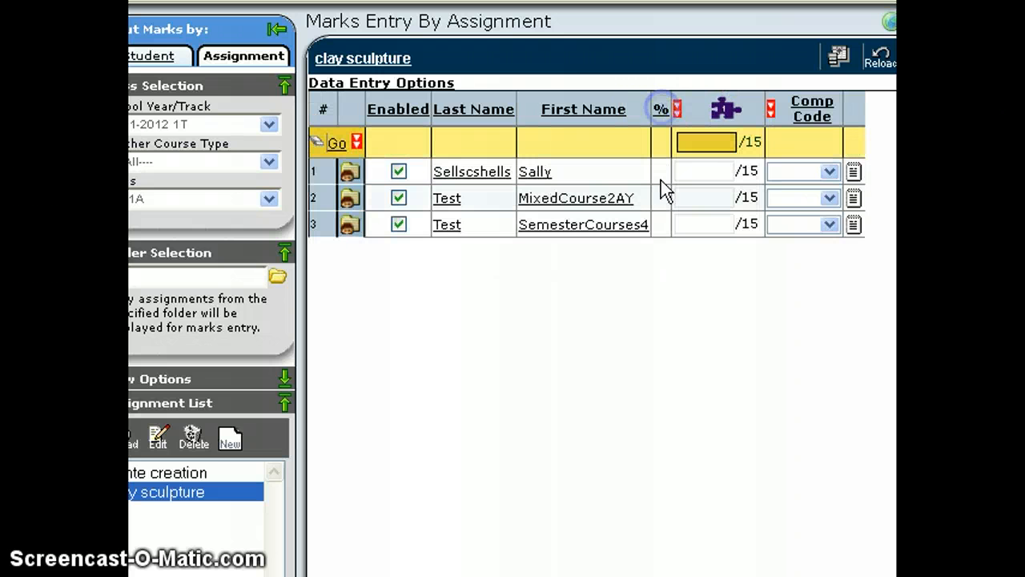
{"action": "left_click", "coordinate": [699, 141]}
{"action": "left_click", "coordinate": [678, 109]}
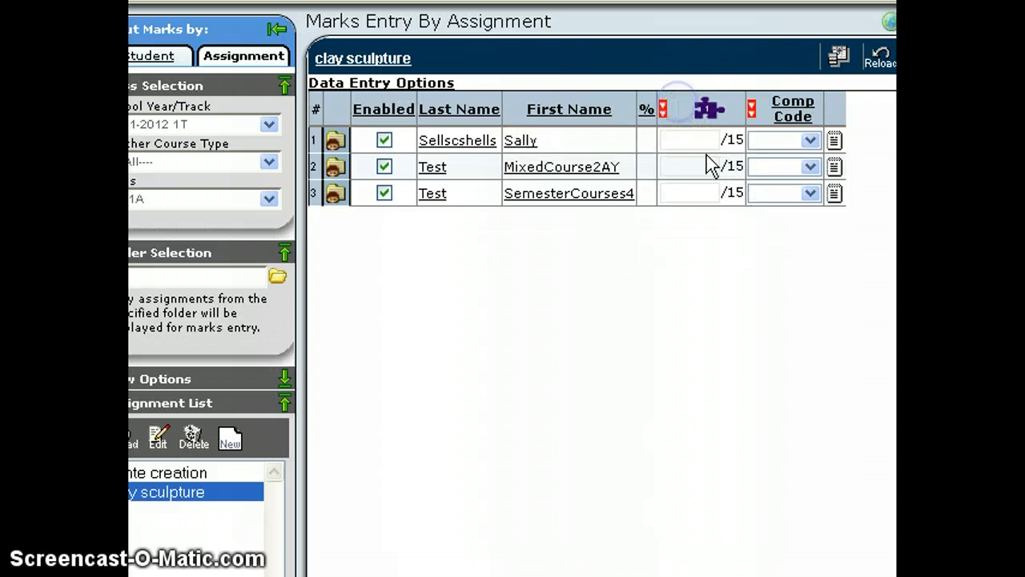
Step: Enter marks of 10, 11 and 9 out of 15 for the first, second and third students
{"action": "left_click", "coordinate": [699, 138]}
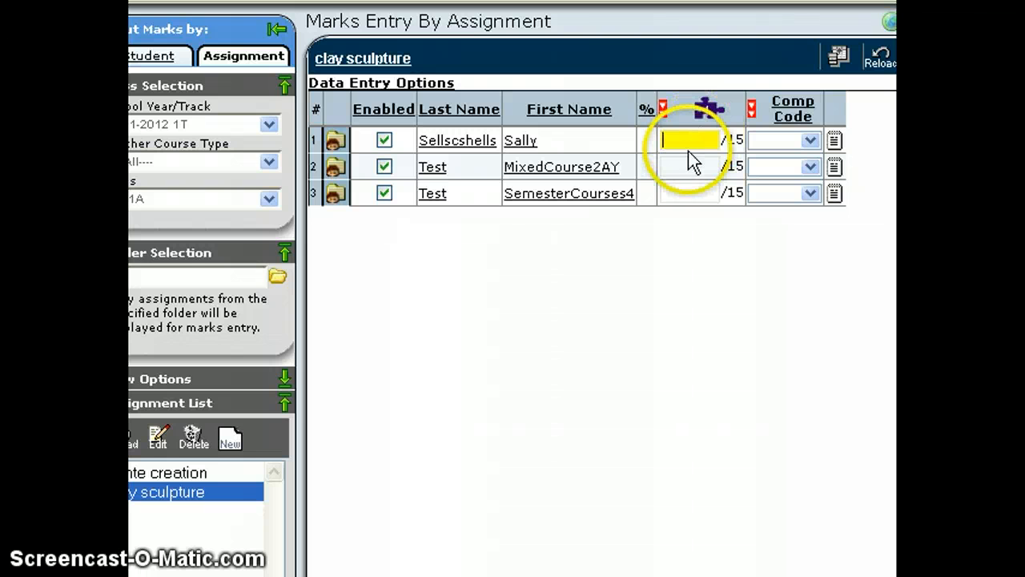
{"action": "type", "text": "10"}
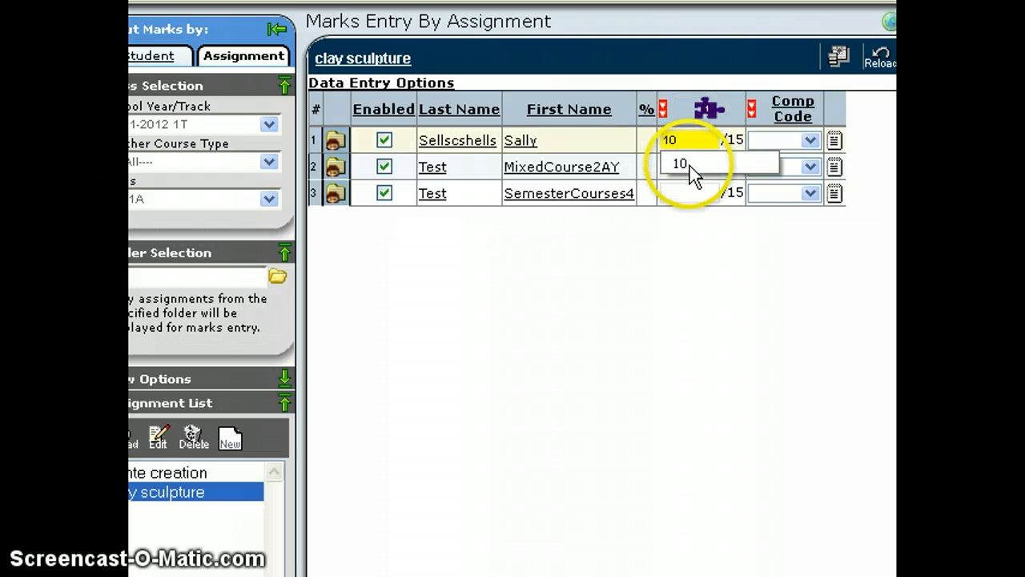
{"action": "left_click", "coordinate": [701, 170]}
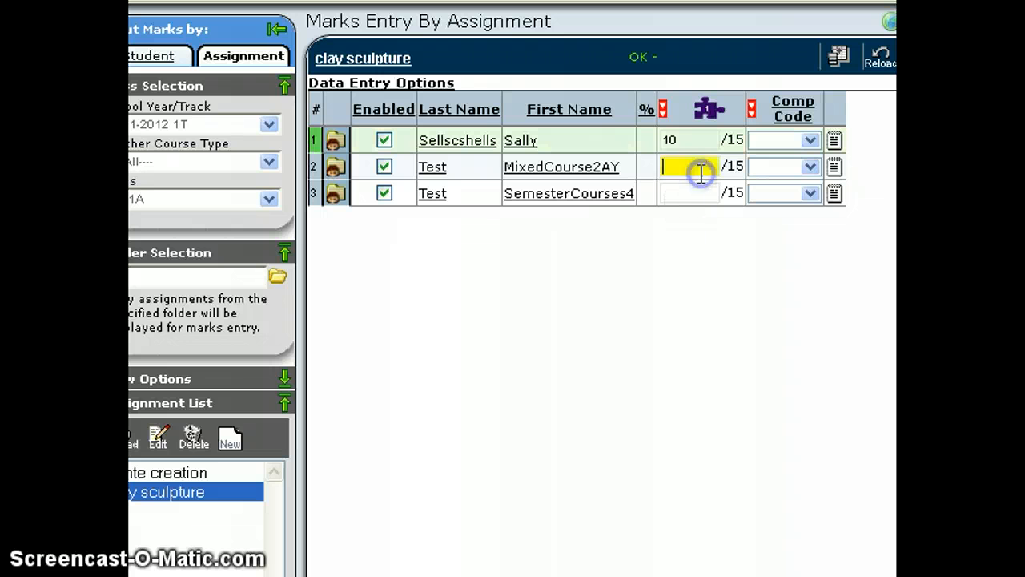
{"action": "type", "text": "11"}
{"action": "left_click", "coordinate": [677, 192]}
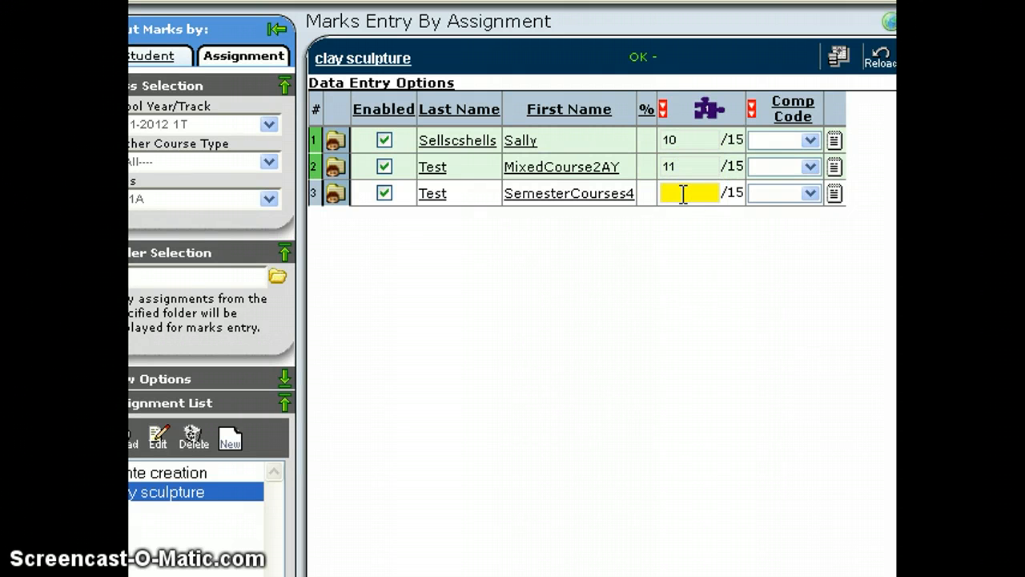
{"action": "type", "text": "9"}
{"action": "left_click", "coordinate": [697, 268]}
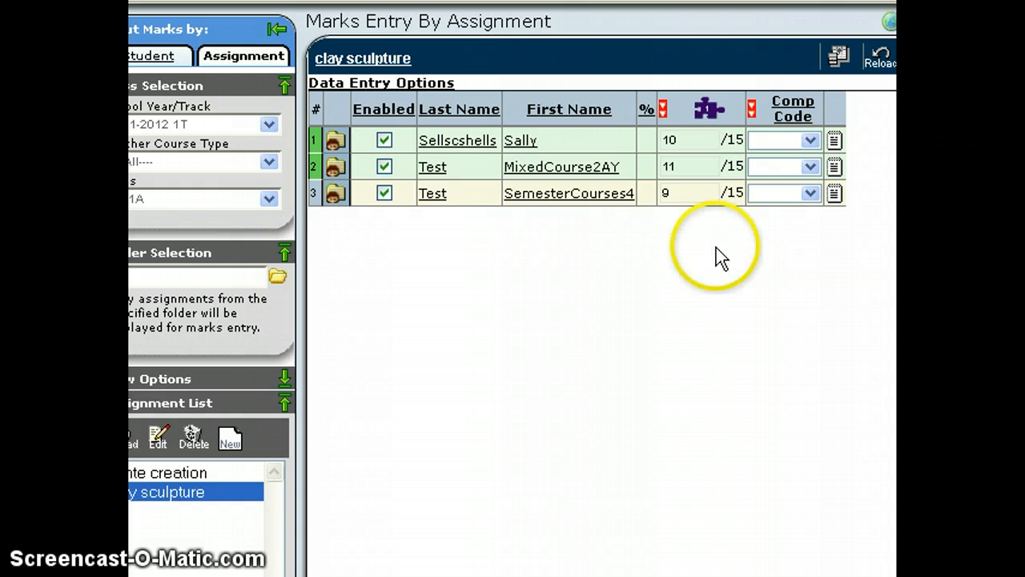
Step: Set the first student's completion code to LATE and add the assignment comment "Was sick"
{"action": "left_click", "coordinate": [811, 142]}
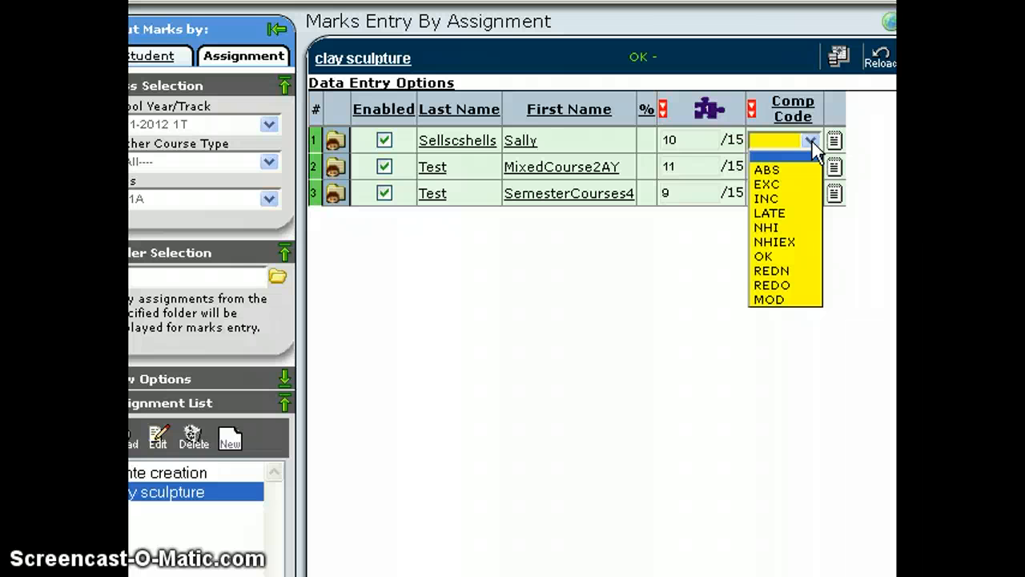
{"action": "left_click", "coordinate": [793, 212]}
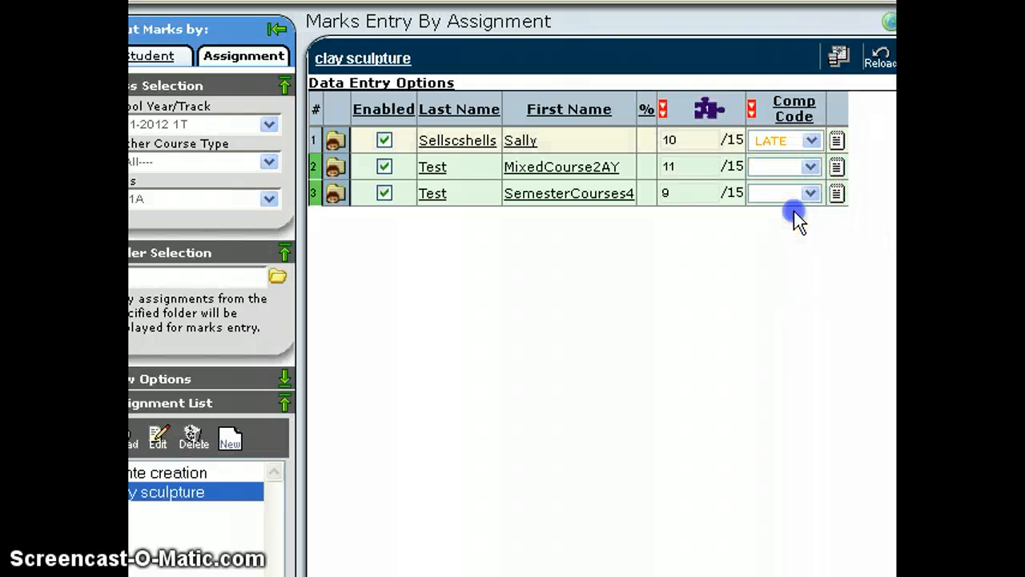
{"action": "left_click", "coordinate": [838, 142]}
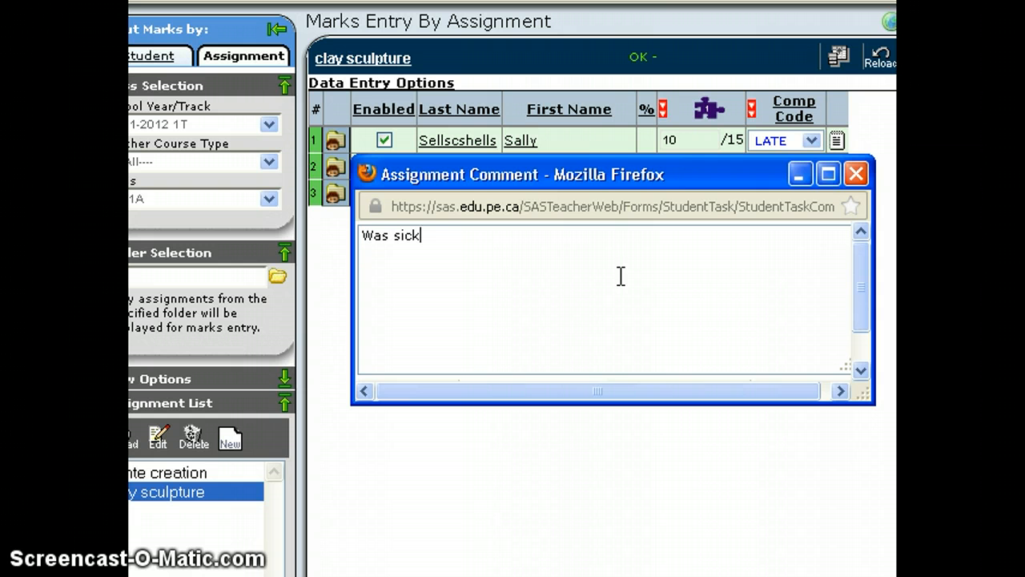
{"action": "left_click", "coordinate": [658, 263]}
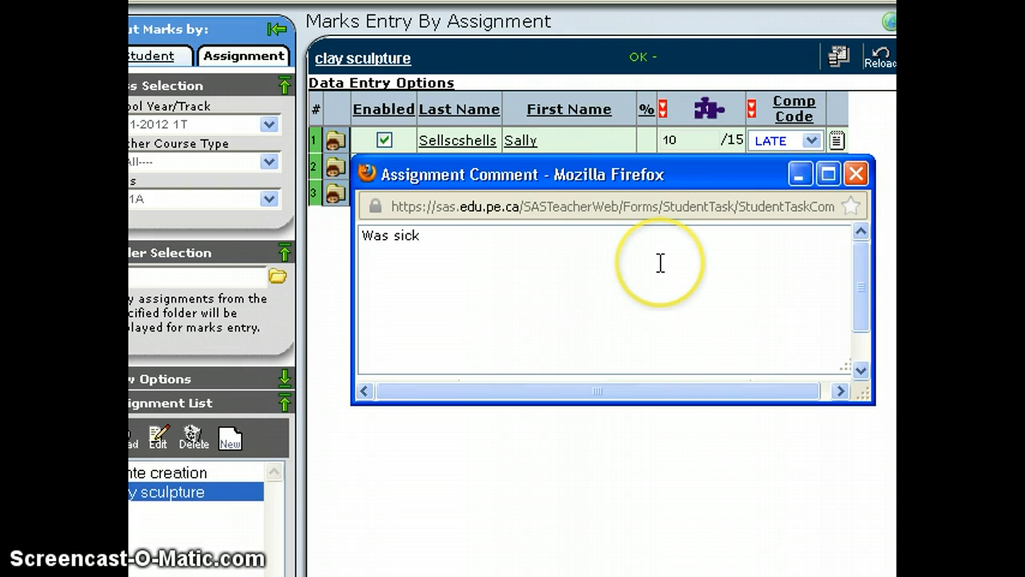
{"action": "left_click", "coordinate": [857, 173]}
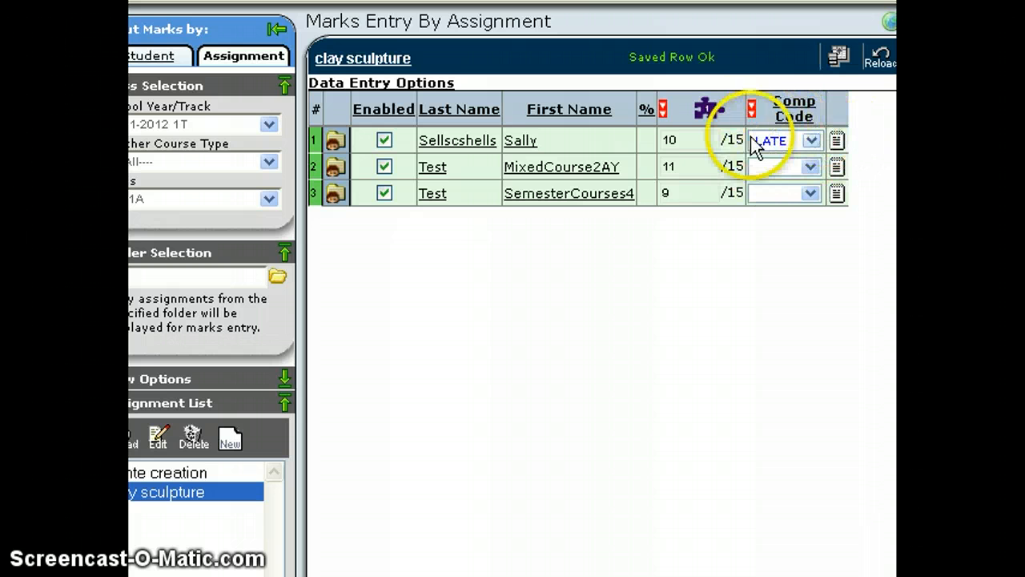
Step: Close the clay sculpture marks entry window and return to the assignment list
{"action": "left_click", "coordinate": [717, 138]}
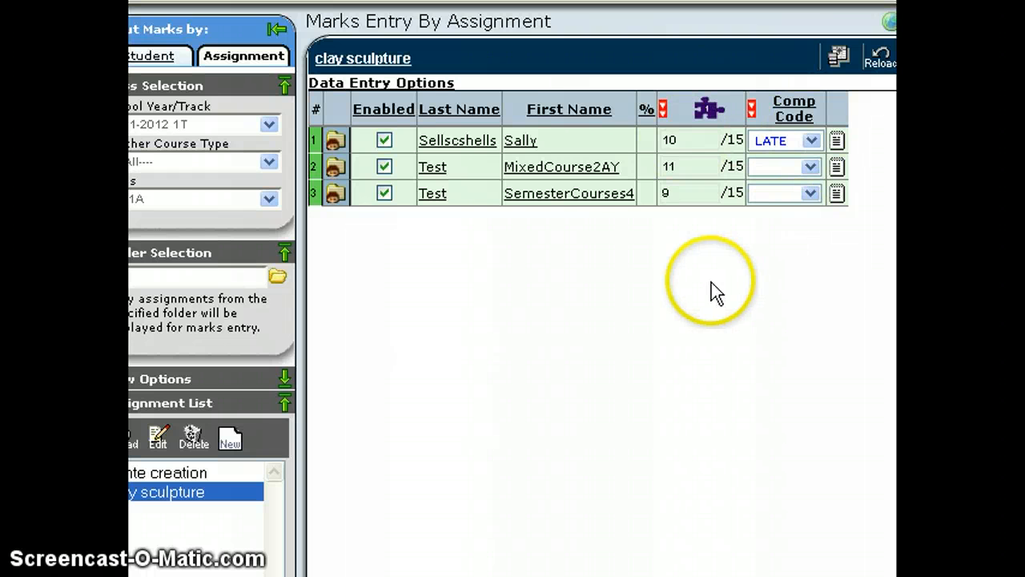
{"action": "left_click", "coordinate": [721, 166]}
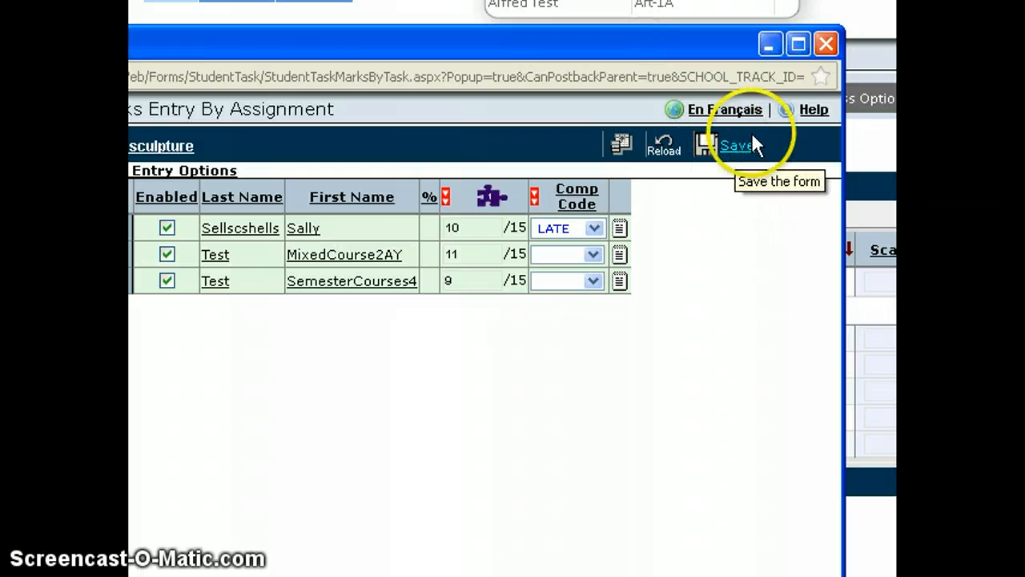
{"action": "left_click", "coordinate": [828, 45]}
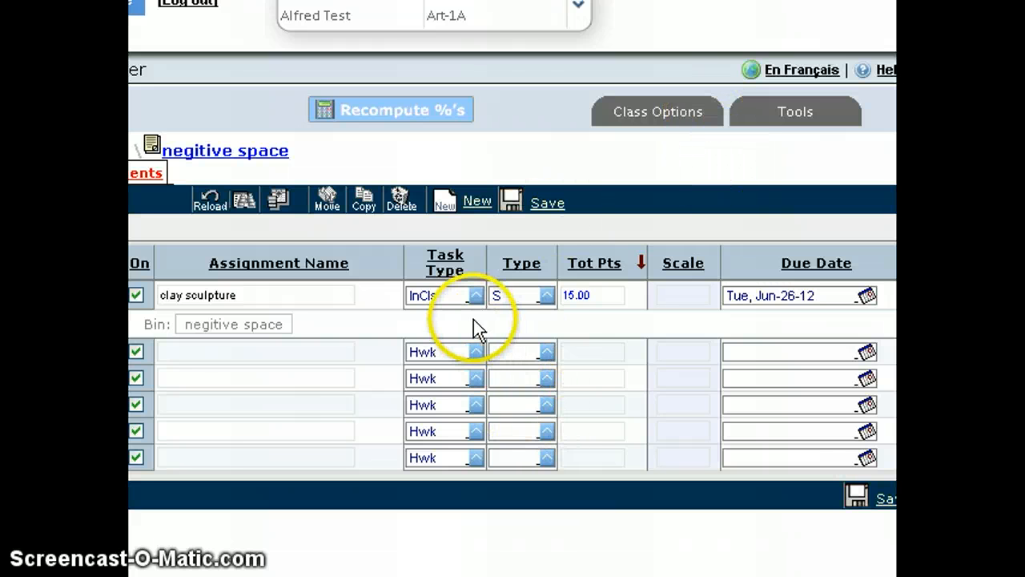
Step: Add the NHI, INC and LAT columns to the assignment list and apply the column selection
{"action": "left_click", "coordinate": [275, 207]}
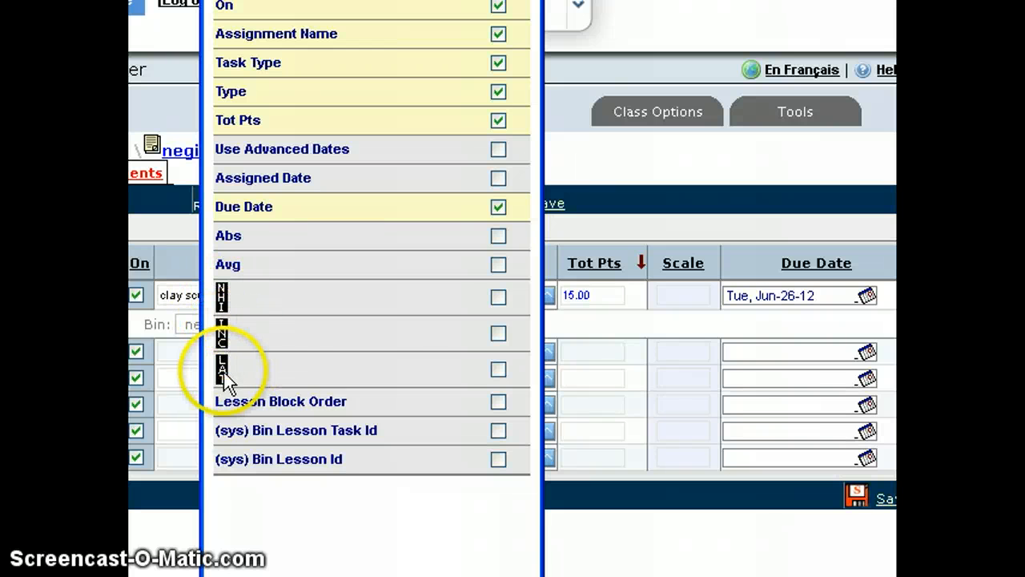
{"action": "left_click", "coordinate": [498, 297]}
{"action": "left_click", "coordinate": [497, 334]}
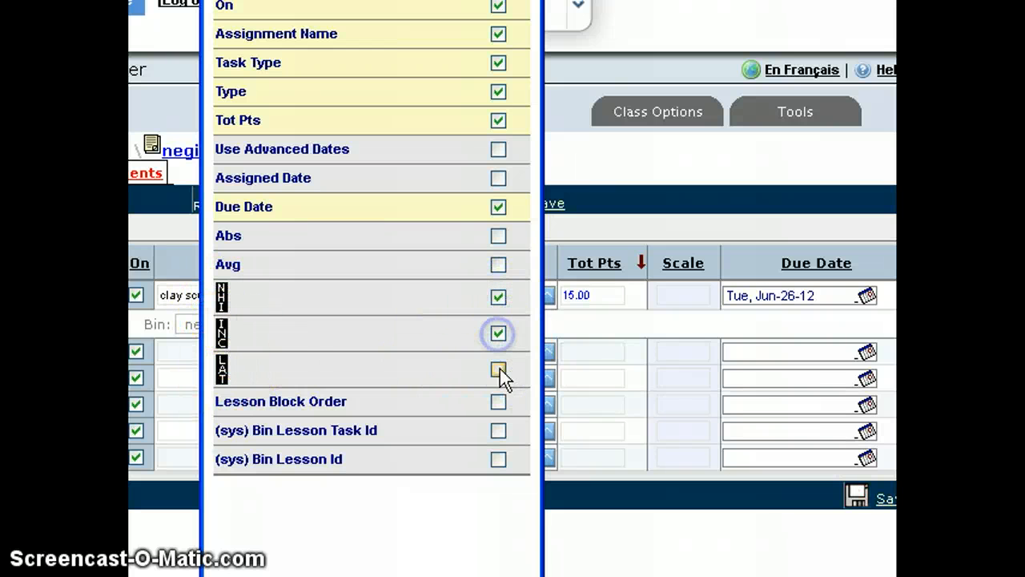
{"action": "left_click", "coordinate": [498, 369]}
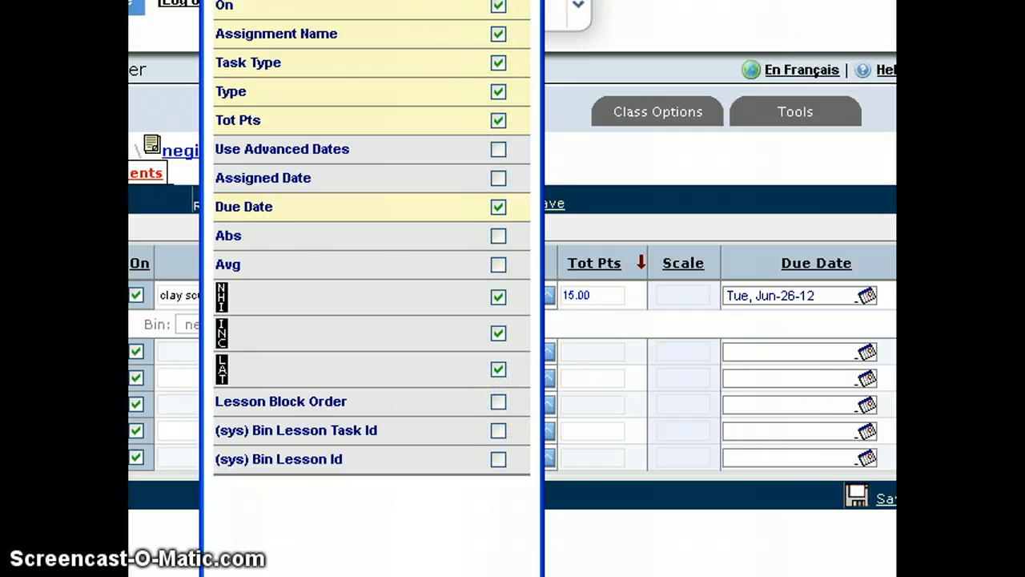
{"action": "scroll", "coordinate": [476, 73], "scroll_direction": "up", "scroll_amount": 3}
{"action": "left_click", "coordinate": [466, 58]}
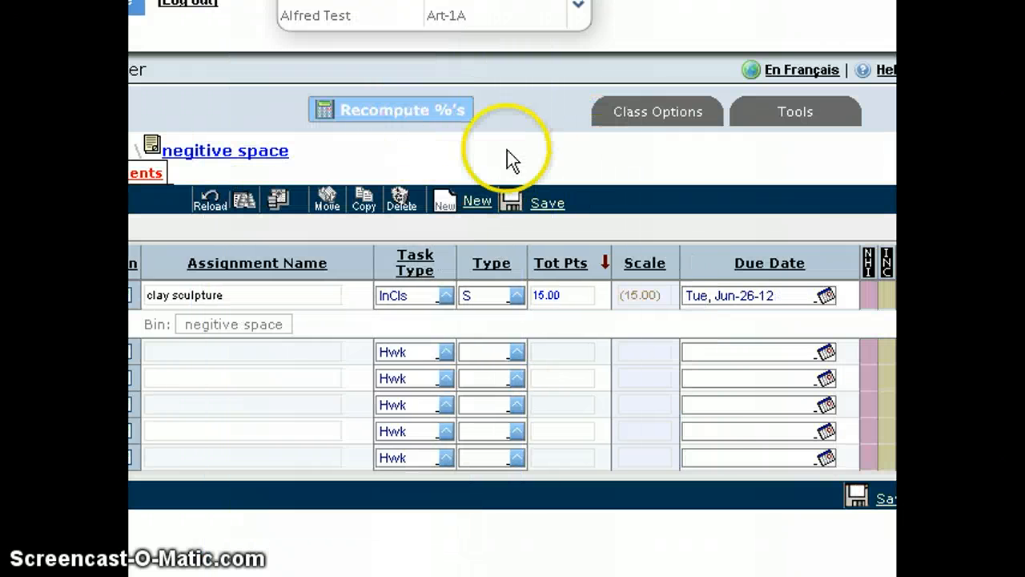
Step: Recompute the class percentages and reopen marks entry for the clay sculpture assignment to check the students' results
{"action": "left_click", "coordinate": [400, 110]}
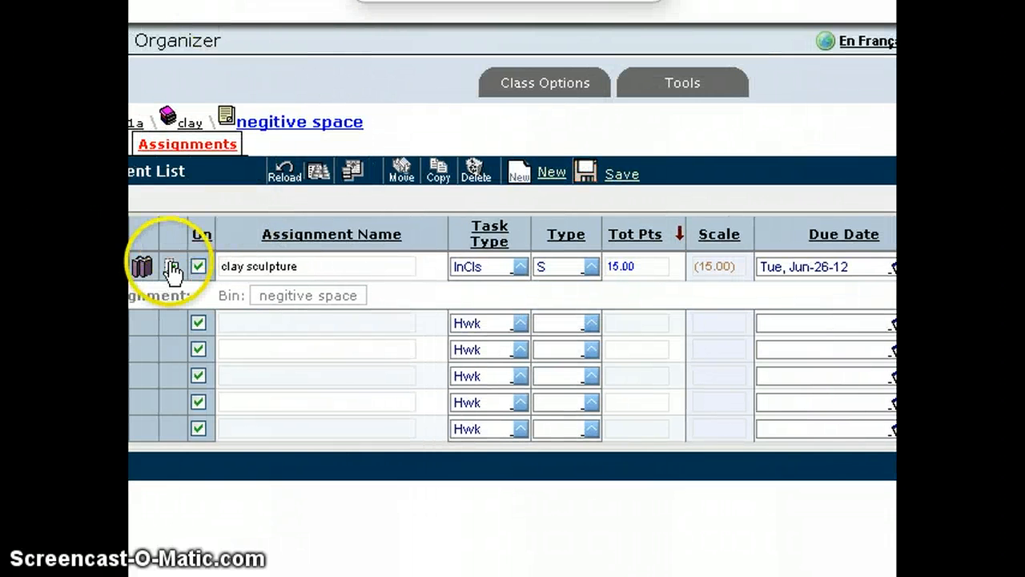
{"action": "left_click", "coordinate": [169, 266]}
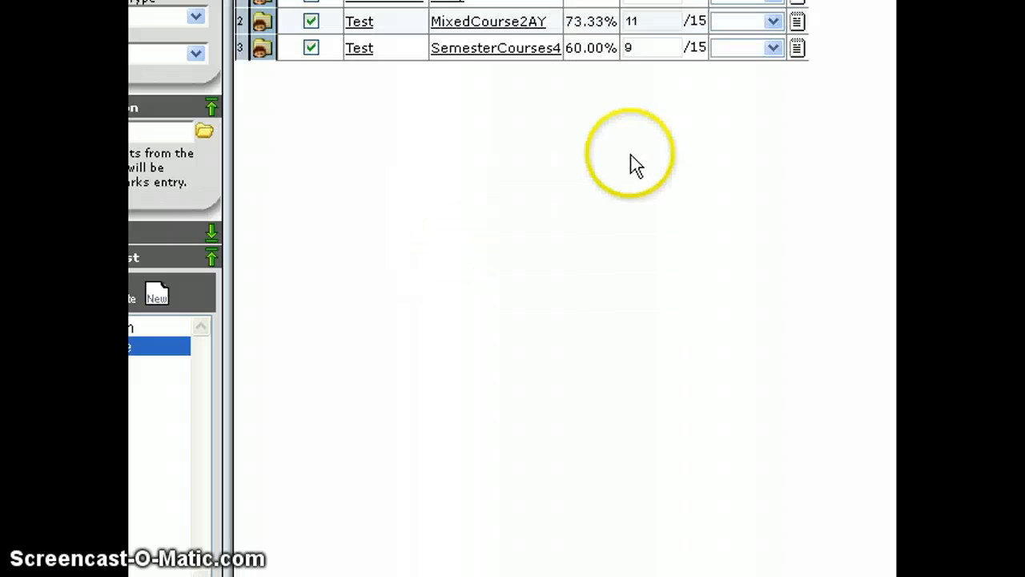